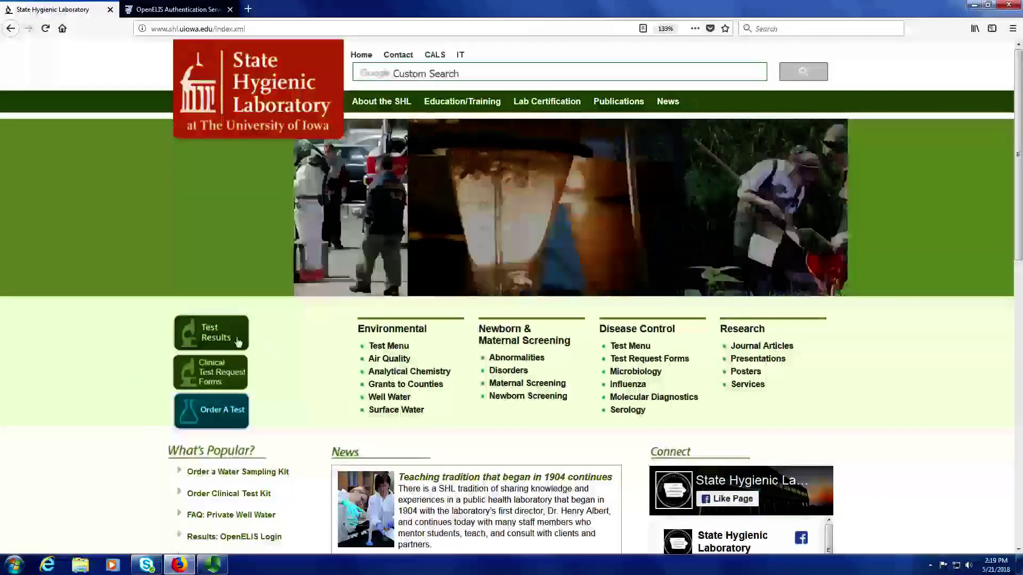
Go from the State Hygienic Laboratory home page's Test Results to the OpenELIS sign-in page.
left_click(238, 342)
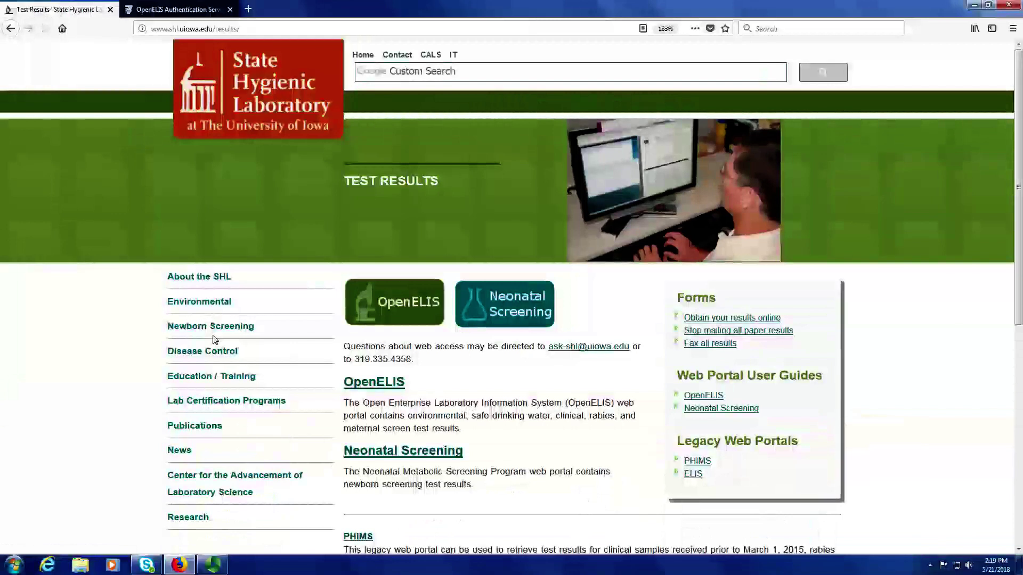
left_click(384, 310)
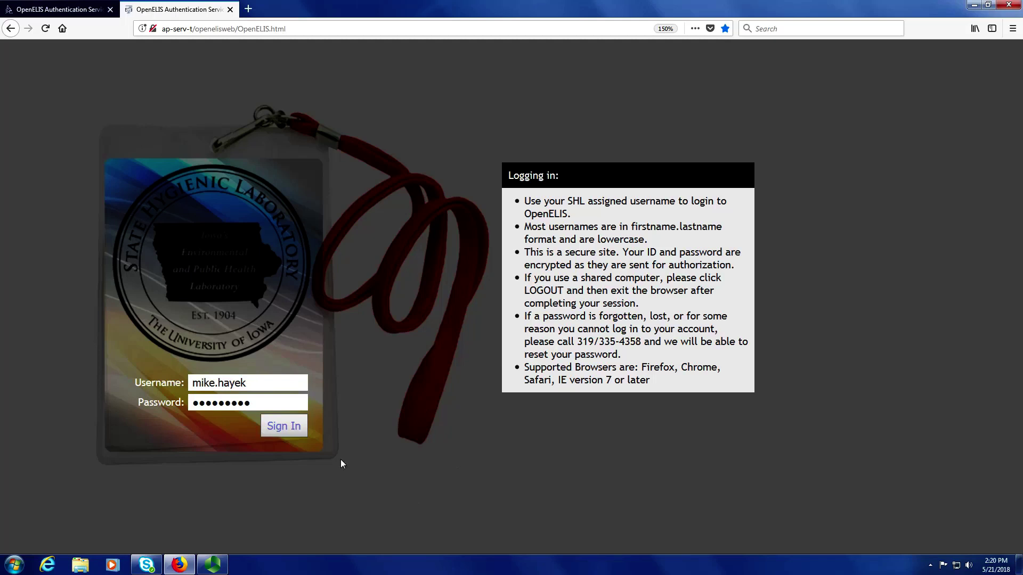
Sign in to the OpenELIS Web Portal with the entered username and password.
left_click(284, 429)
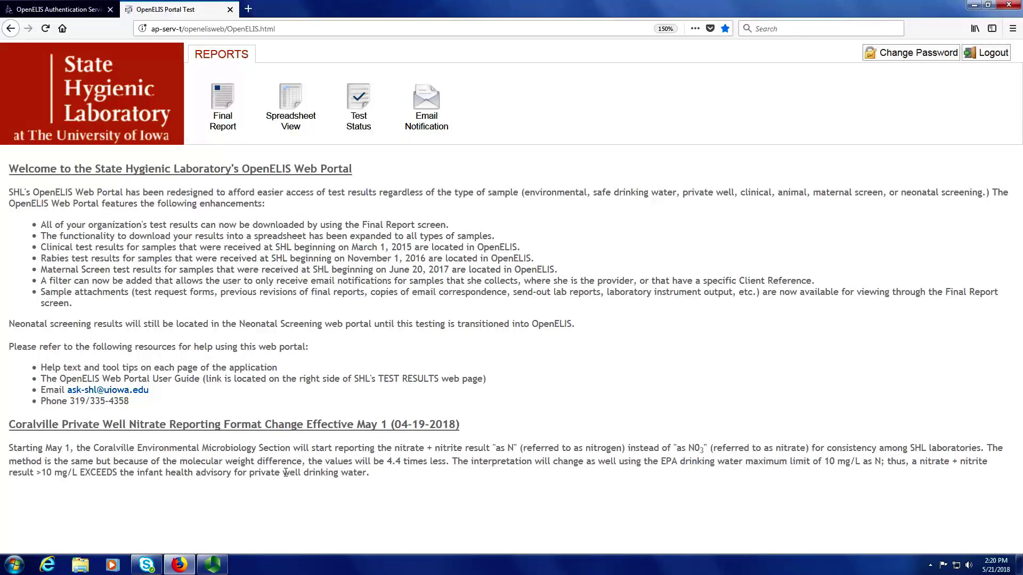
left_click(236, 111)
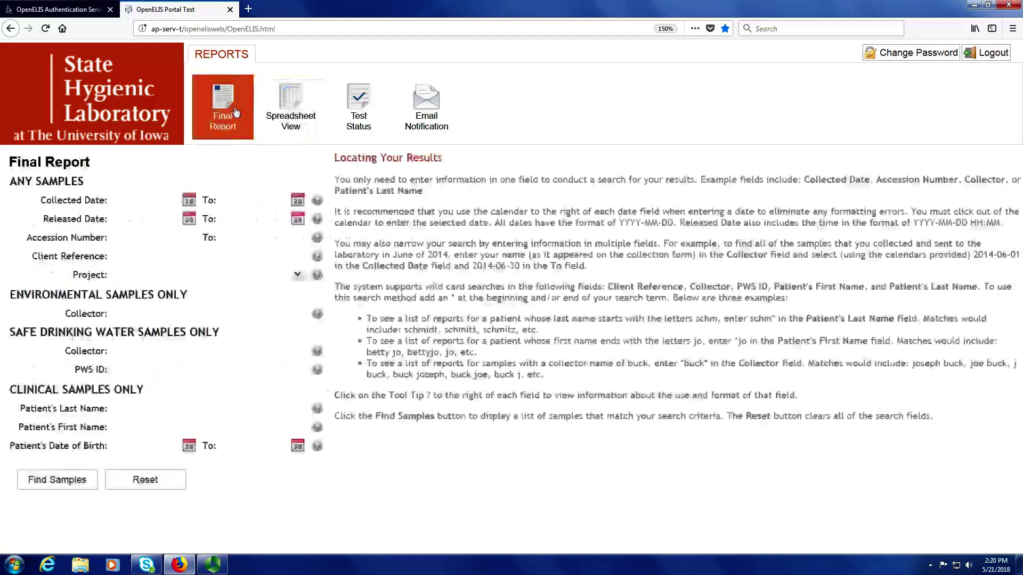
left_click(290, 107)
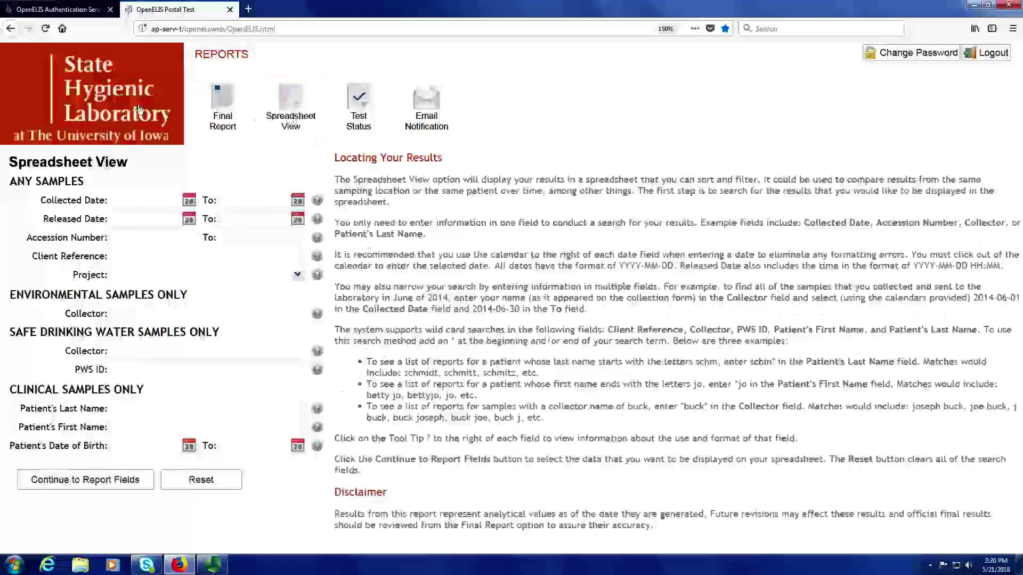
left_click(77, 96)
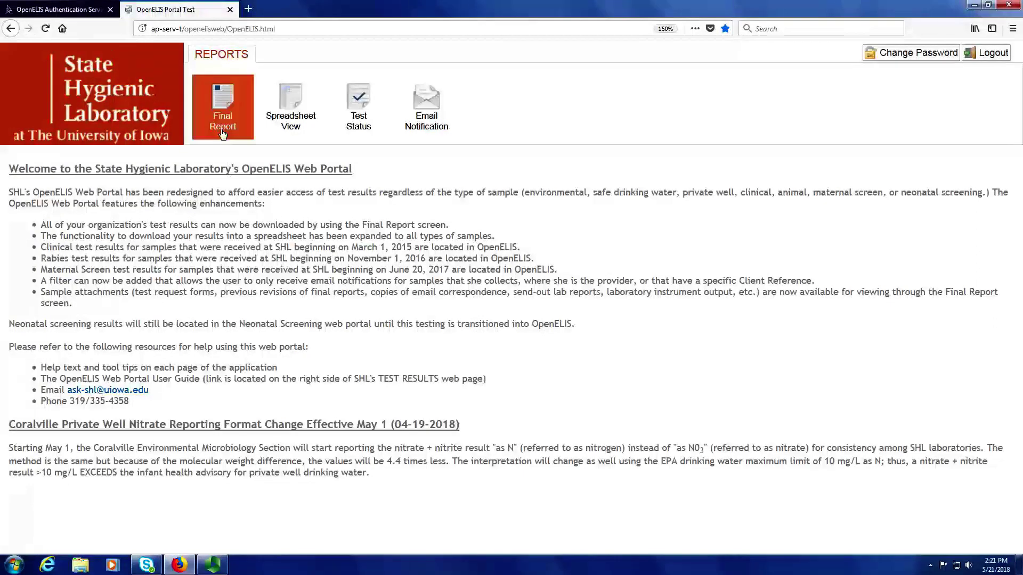
Open the Final Report search form from the REPORTS section.
left_click(225, 110)
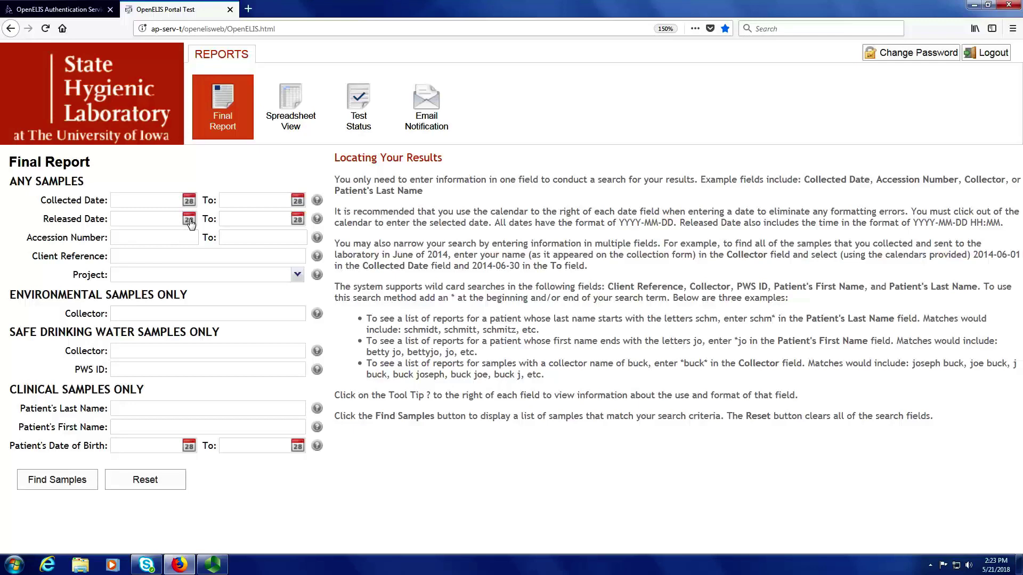
left_click(189, 221)
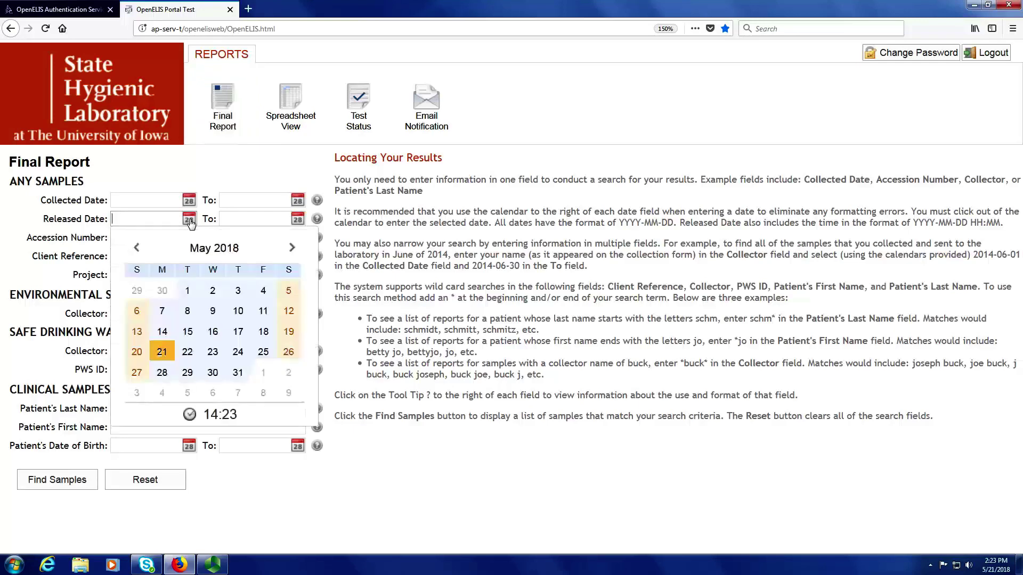
left_click(138, 353)
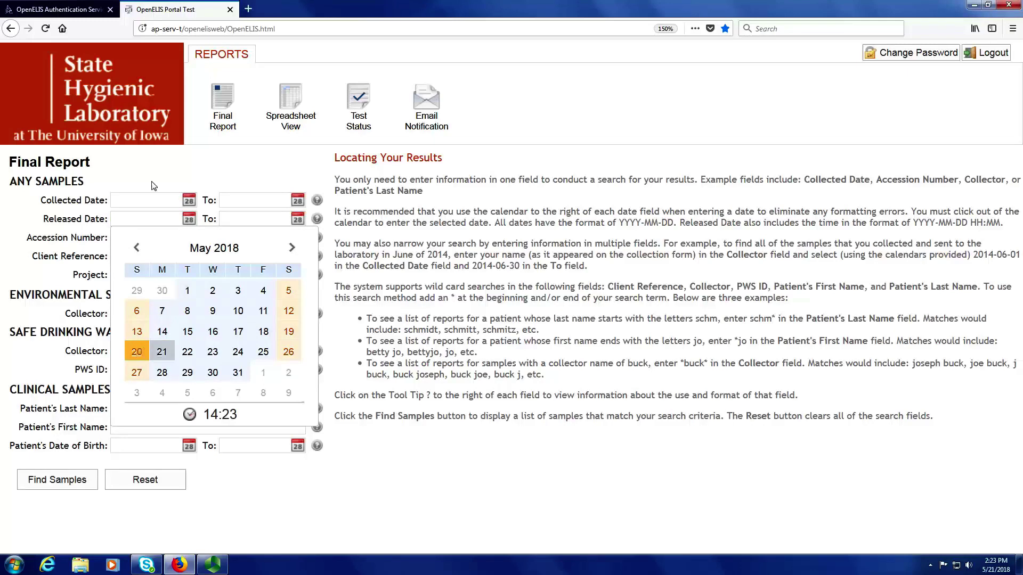
left_click(173, 175)
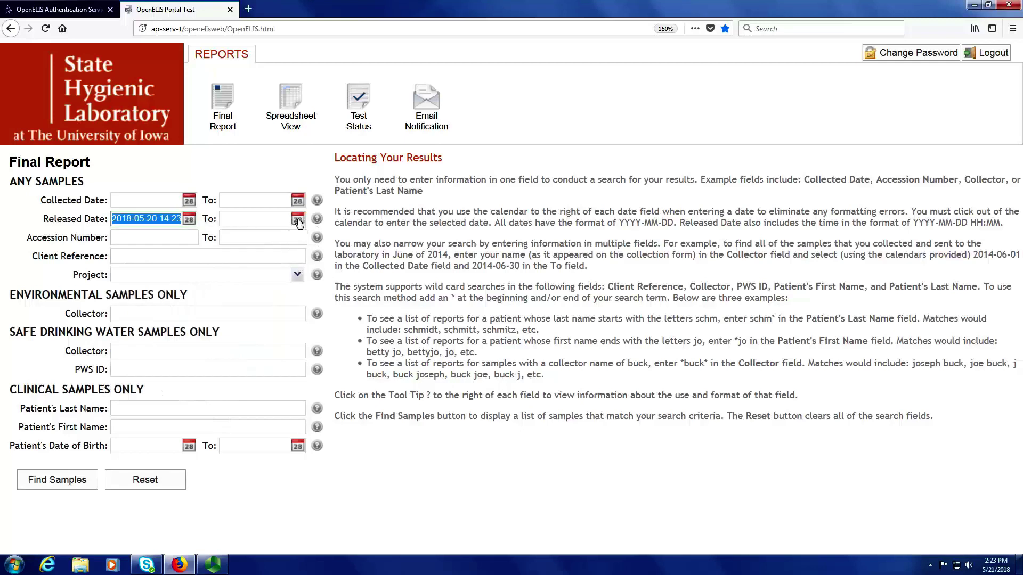
left_click(298, 219)
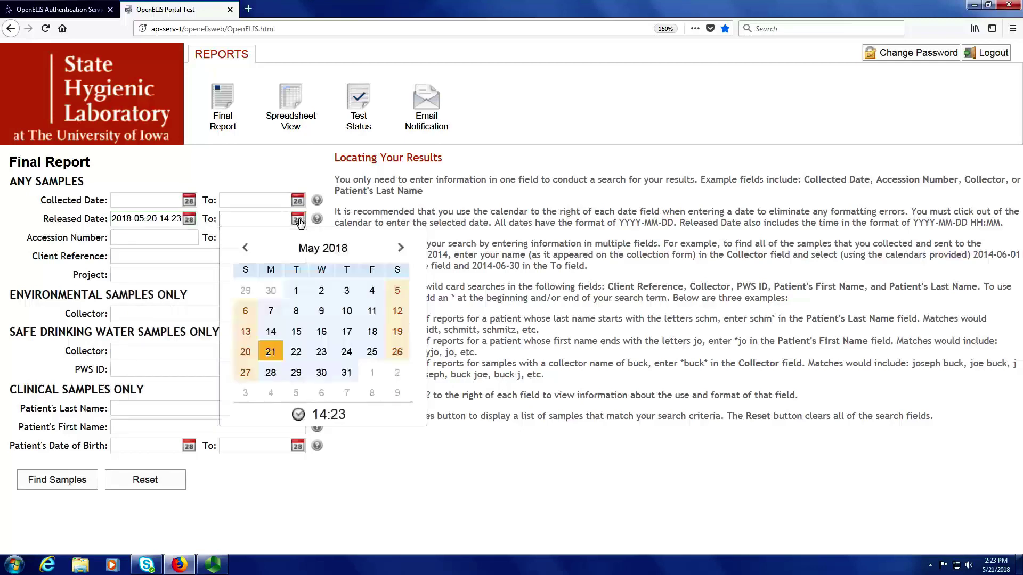
left_click(270, 354)
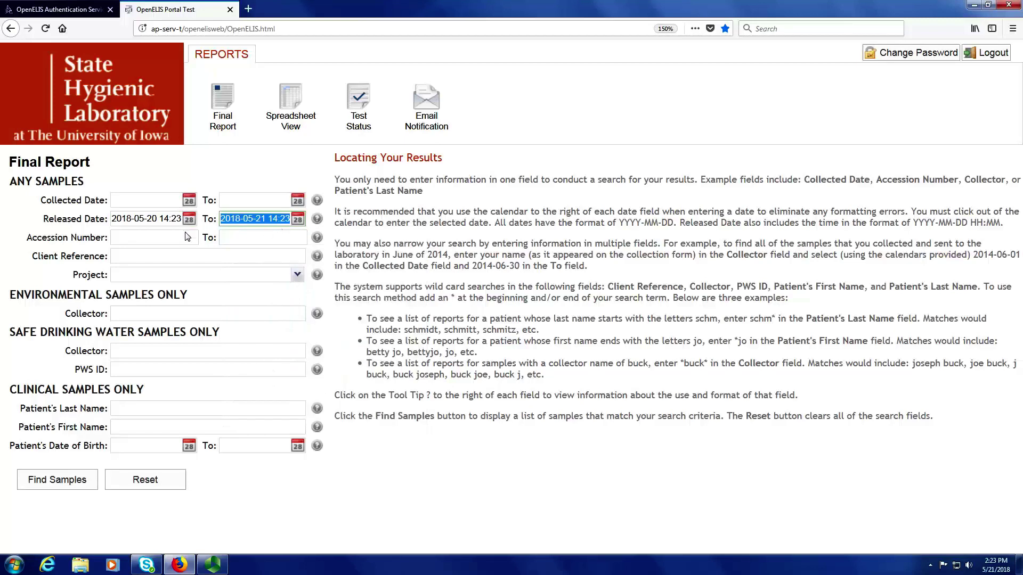
left_click(276, 237)
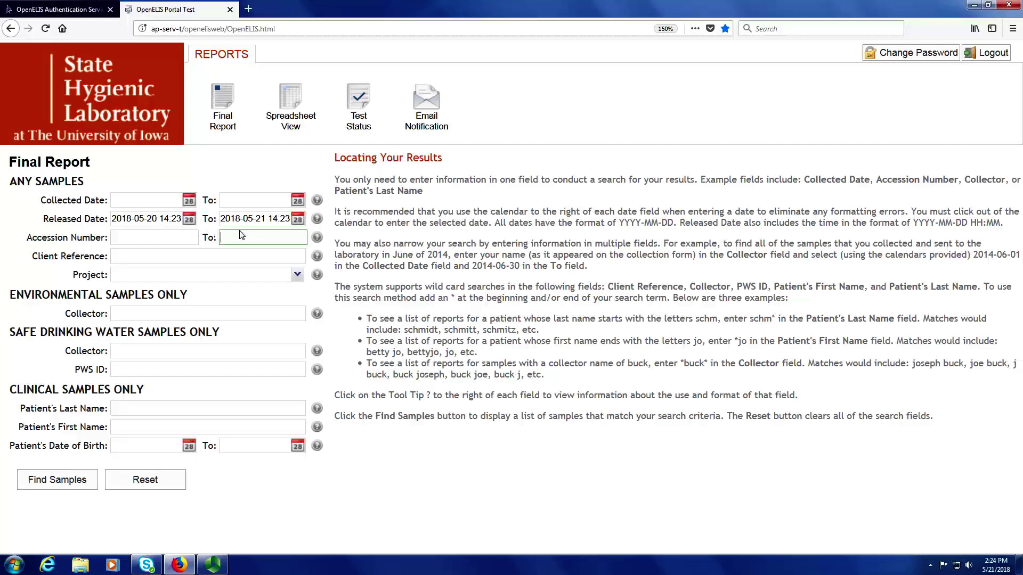
left_click(145, 479)
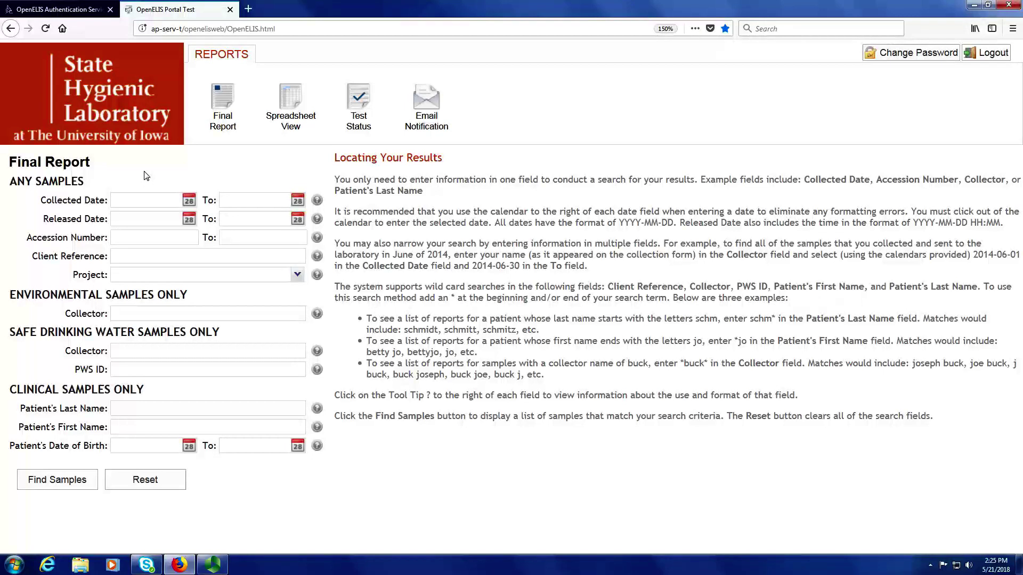
Set the Collected Date start to 2017-10-01.
left_click(189, 201)
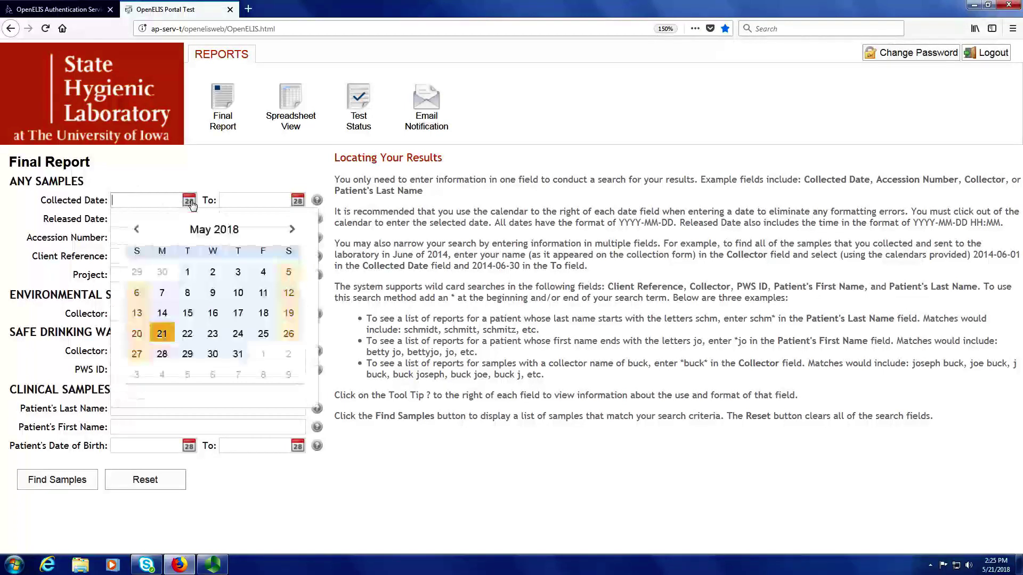
left_click(137, 230)
left_click(138, 230)
left_click(138, 230)
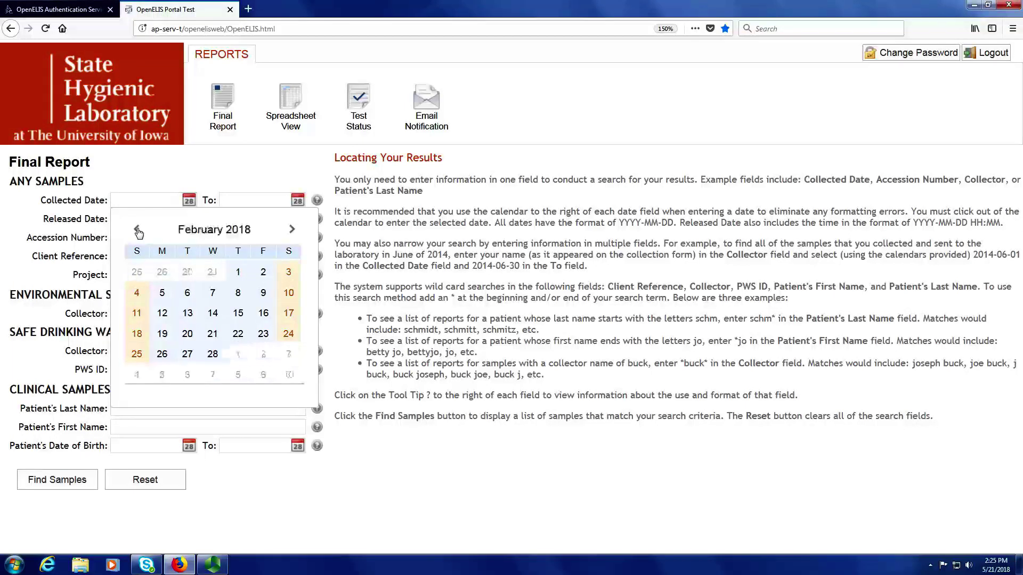
left_click(138, 230)
left_click(137, 230)
left_click(137, 230)
left_click(138, 230)
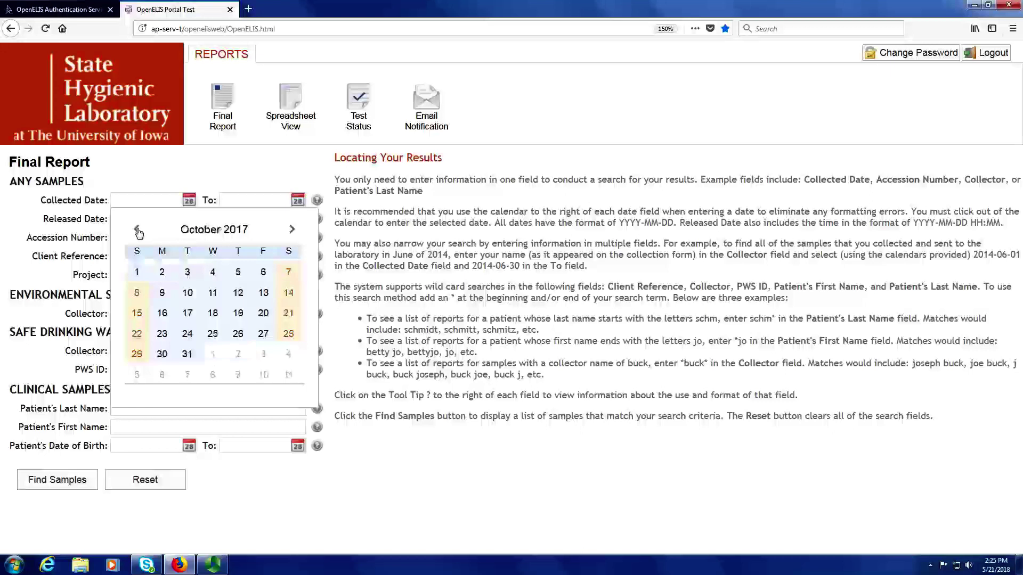
left_click(137, 273)
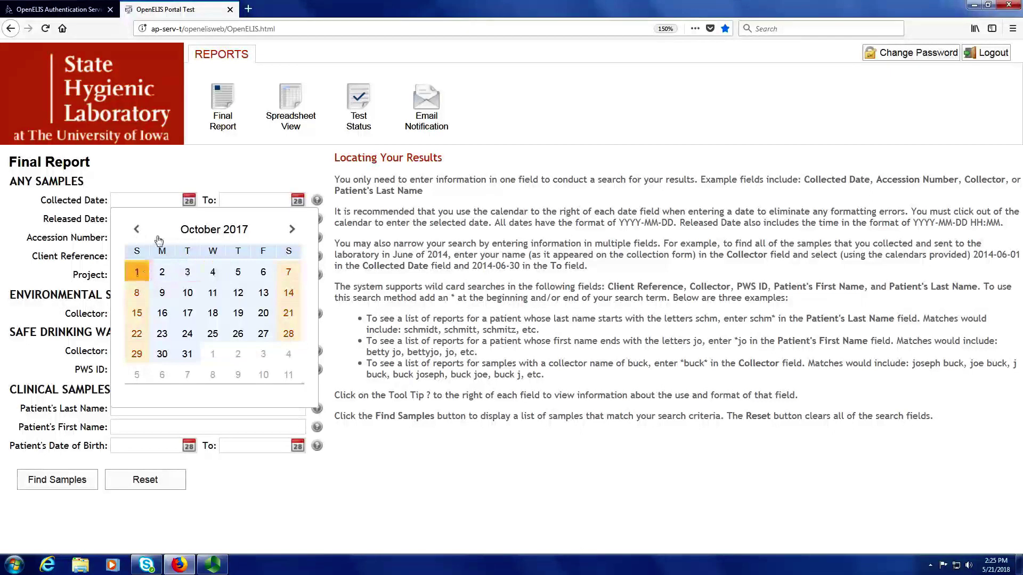
left_click(198, 175)
Set the Collected Date end to 2018-05-21.
left_click(297, 200)
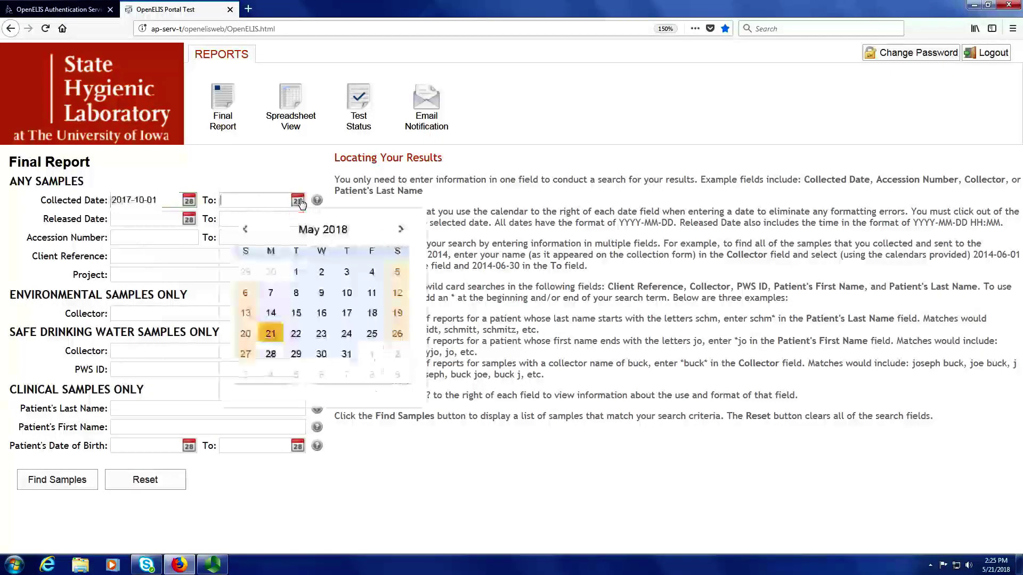
left_click(270, 334)
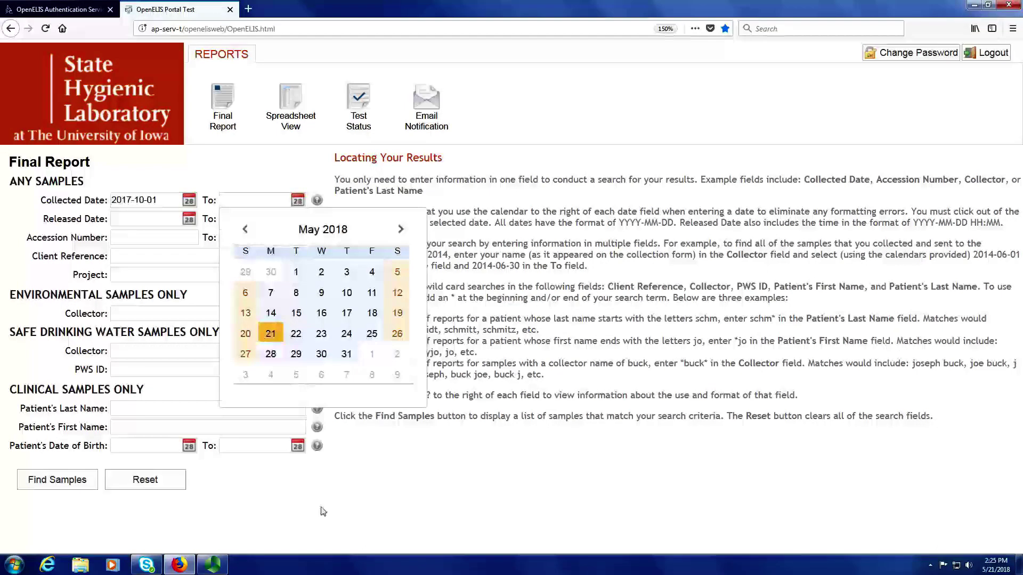
left_click(330, 491)
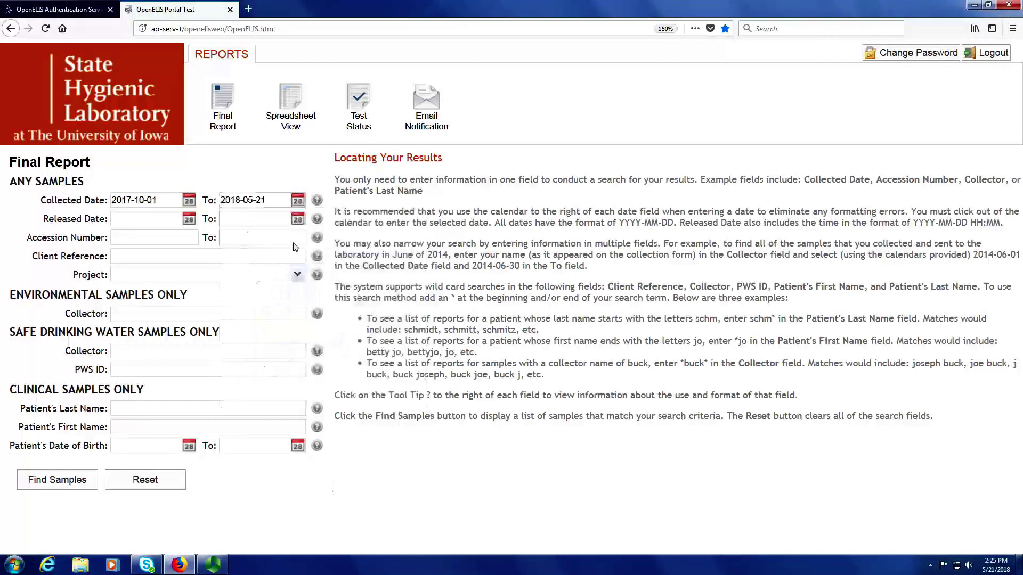
Find the samples collected from 2017-10-01 to 2018-05-21, returning four matches.
left_click(51, 481)
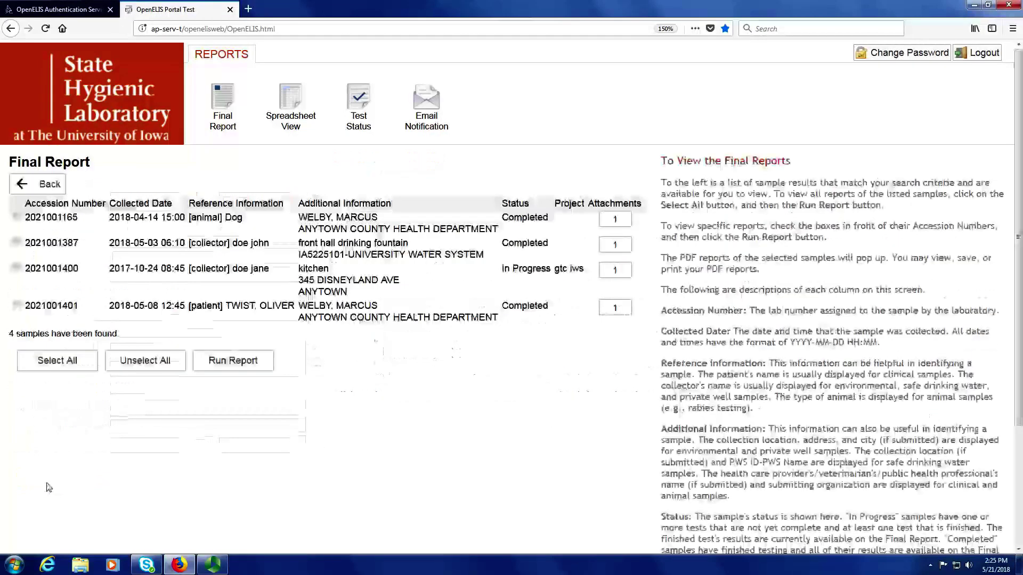
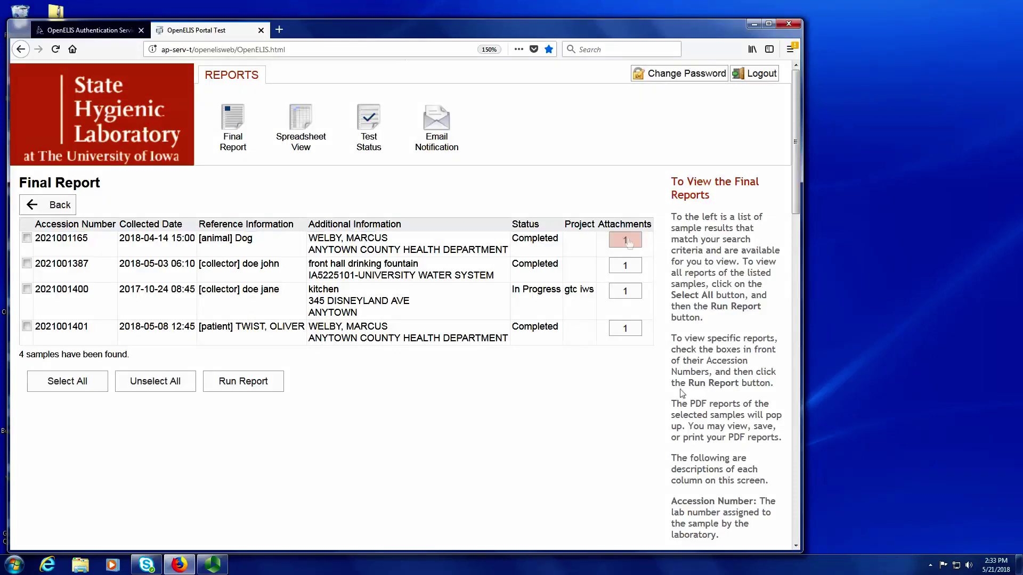
left_click(626, 292)
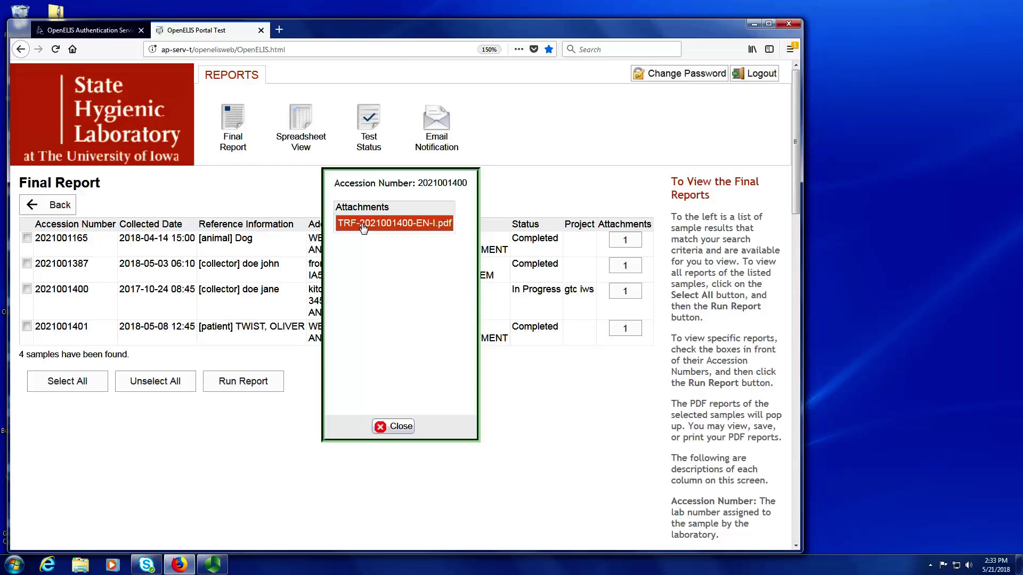
left_click(363, 228)
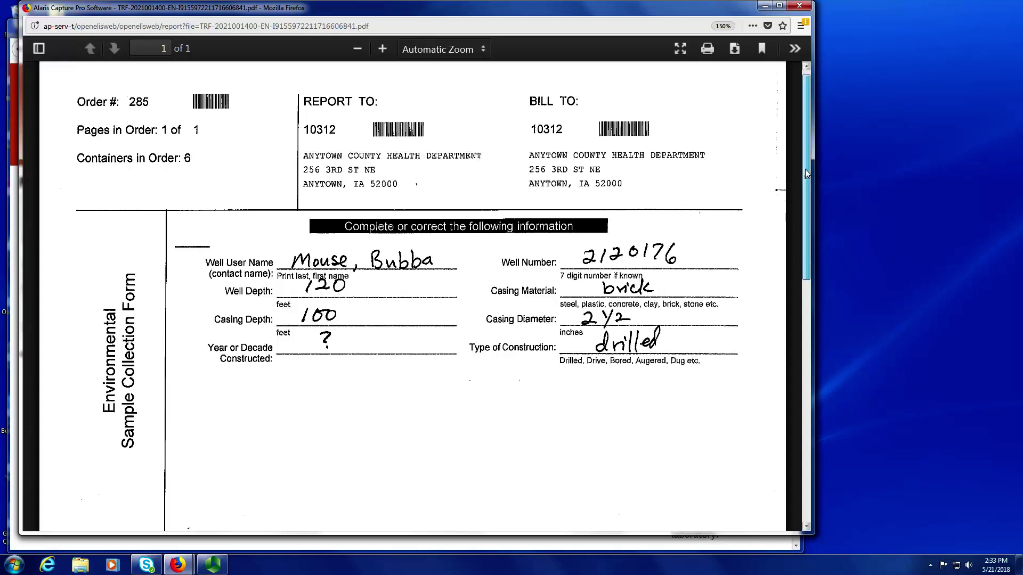
left_click_drag(805, 168, 802, 69)
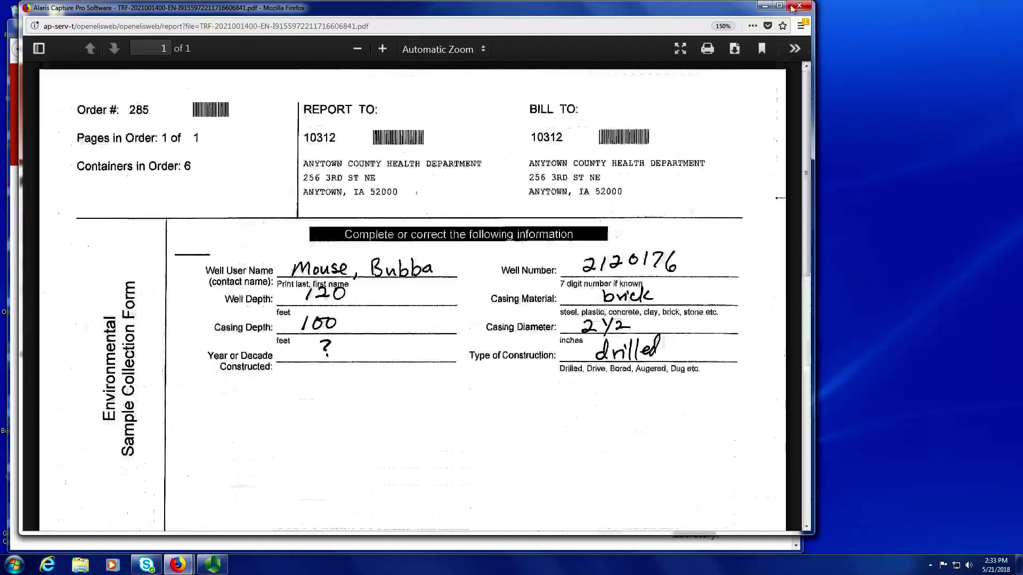
left_click(792, 6)
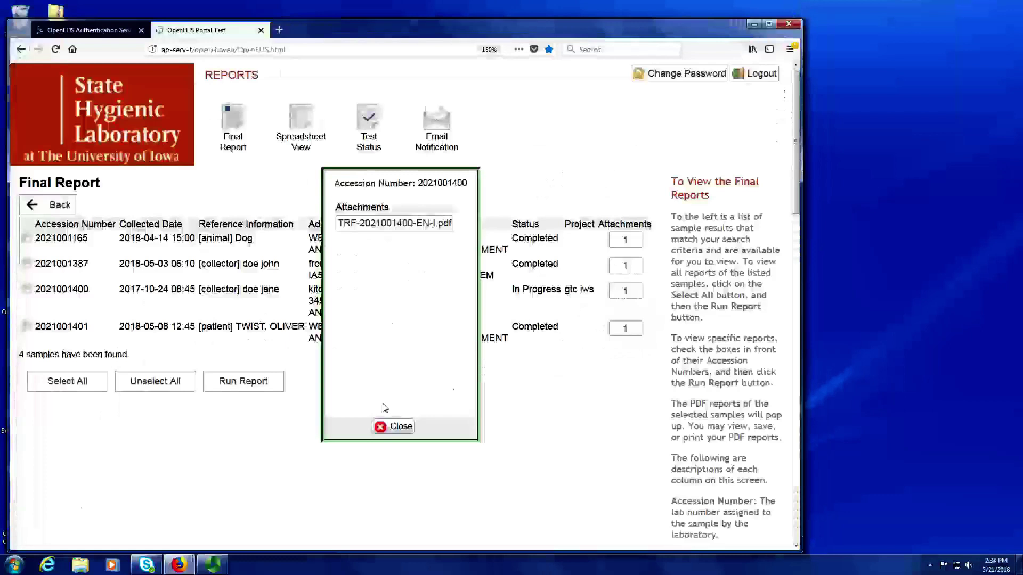
left_click(393, 426)
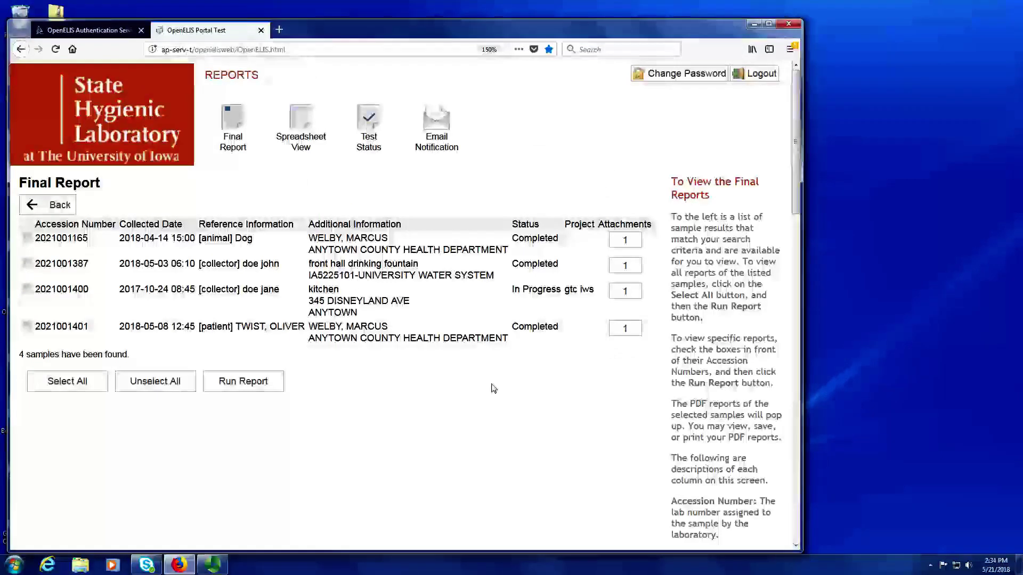
left_click(626, 332)
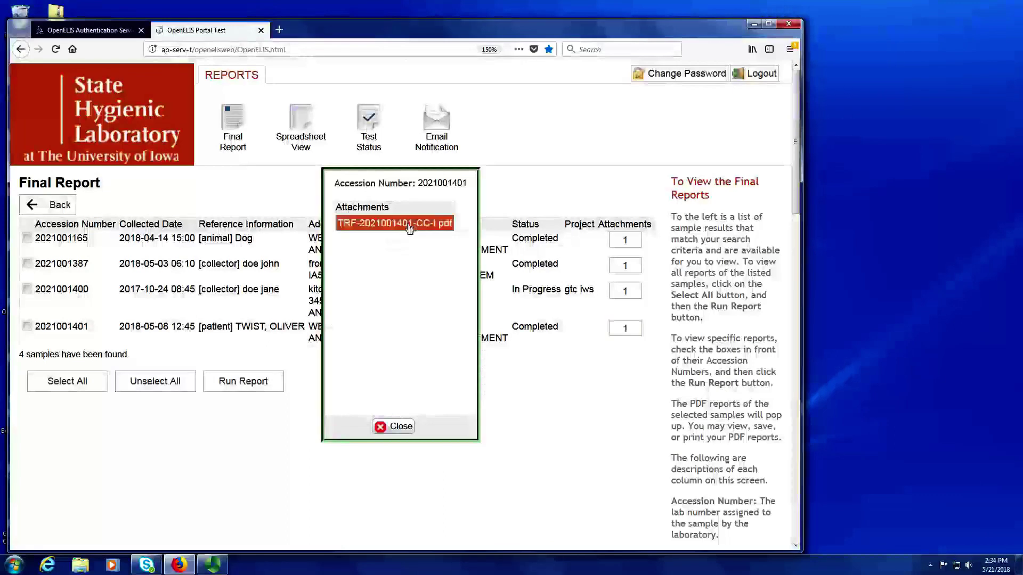
left_click(385, 224)
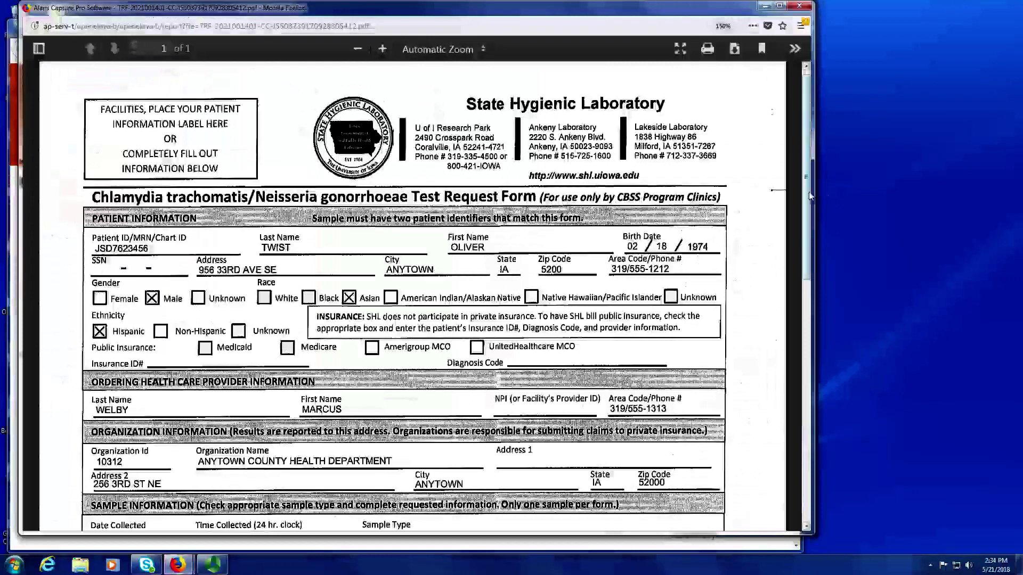
left_click_drag(807, 195, 821, 8)
left_click(799, 6)
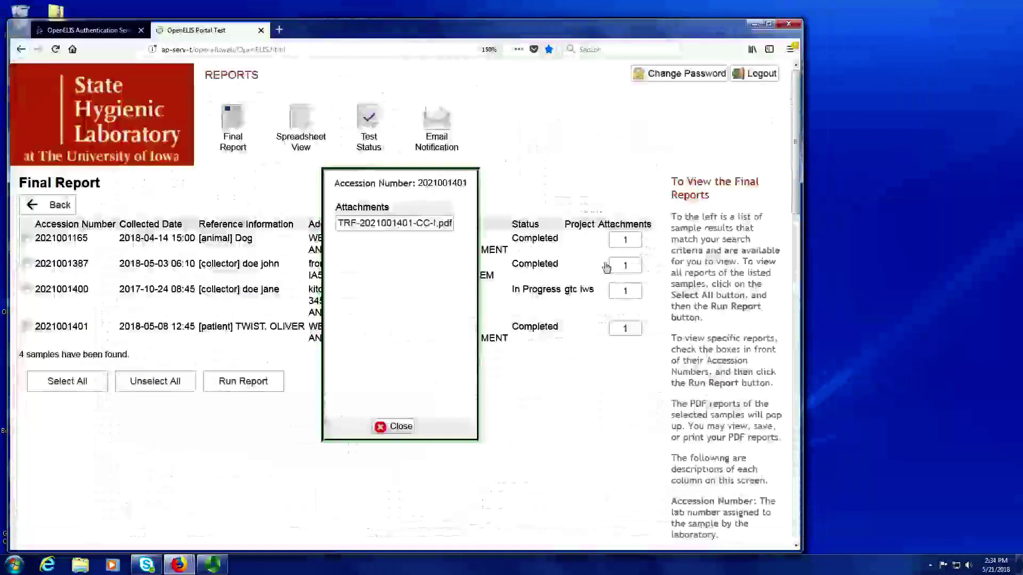
left_click(395, 426)
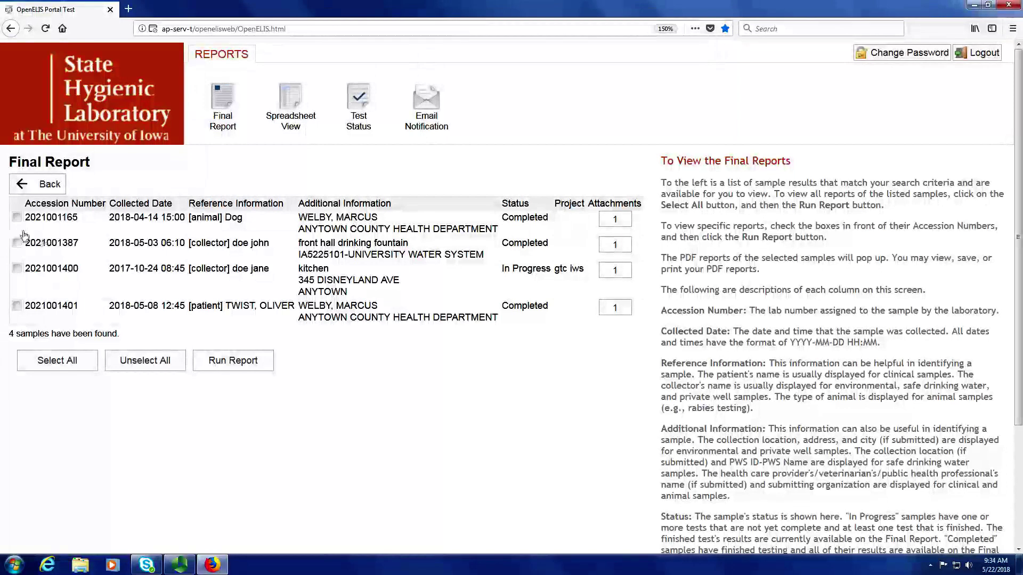
Mark all four samples, run the final report, and allow pop-ups from ap-serv-t.
left_click(17, 242)
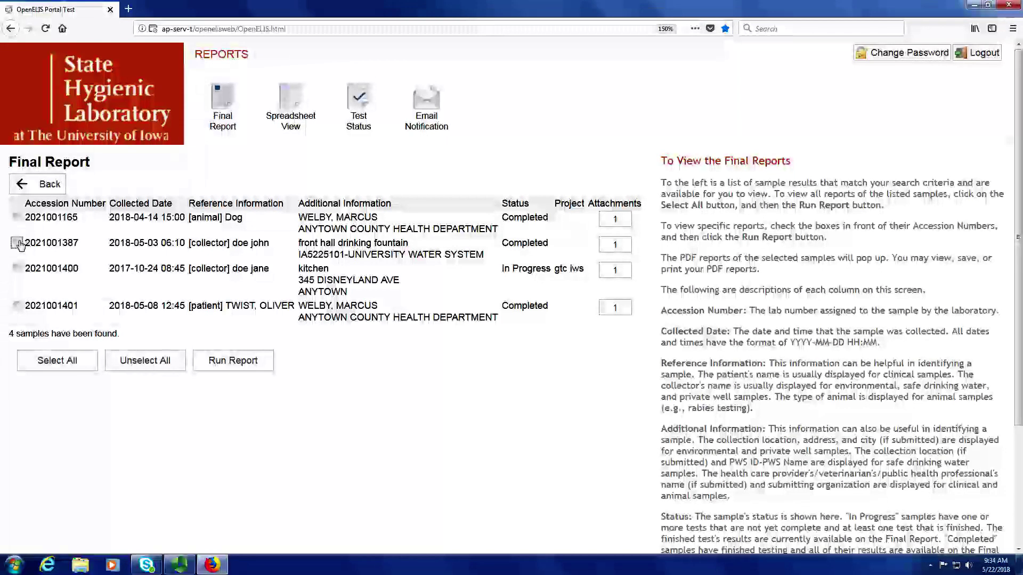
left_click(17, 306)
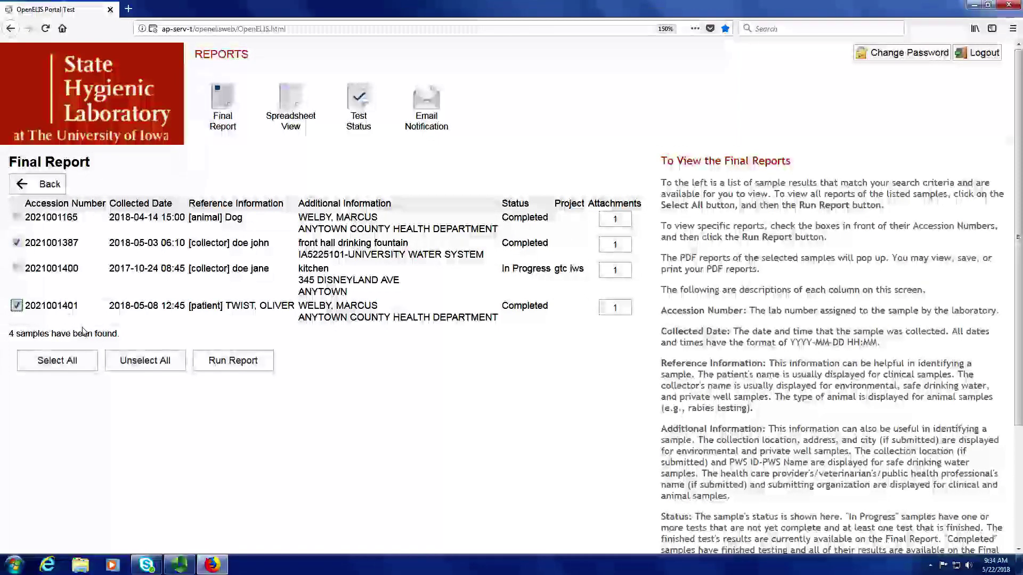
left_click(64, 362)
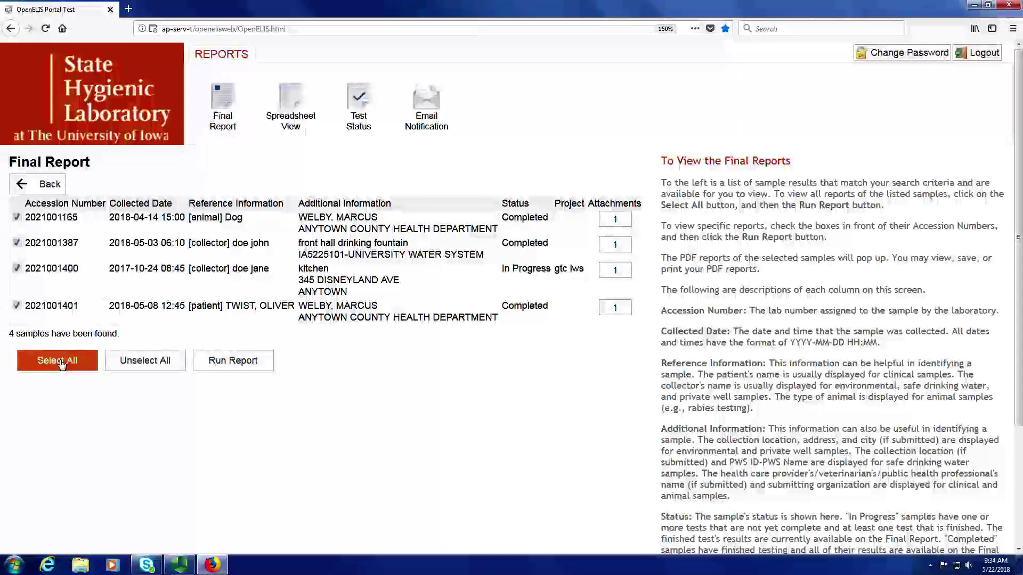
left_click(231, 362)
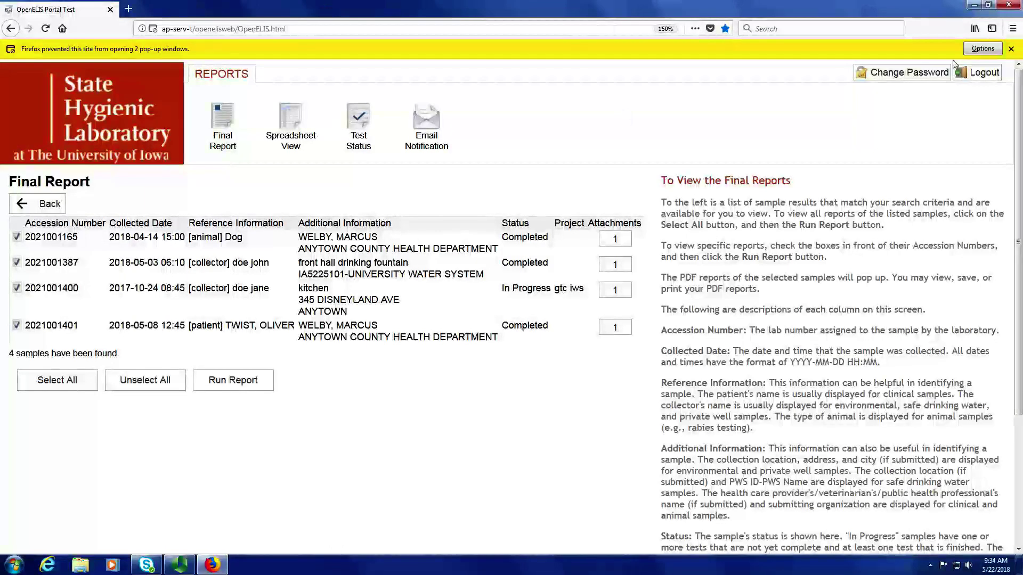
left_click(983, 49)
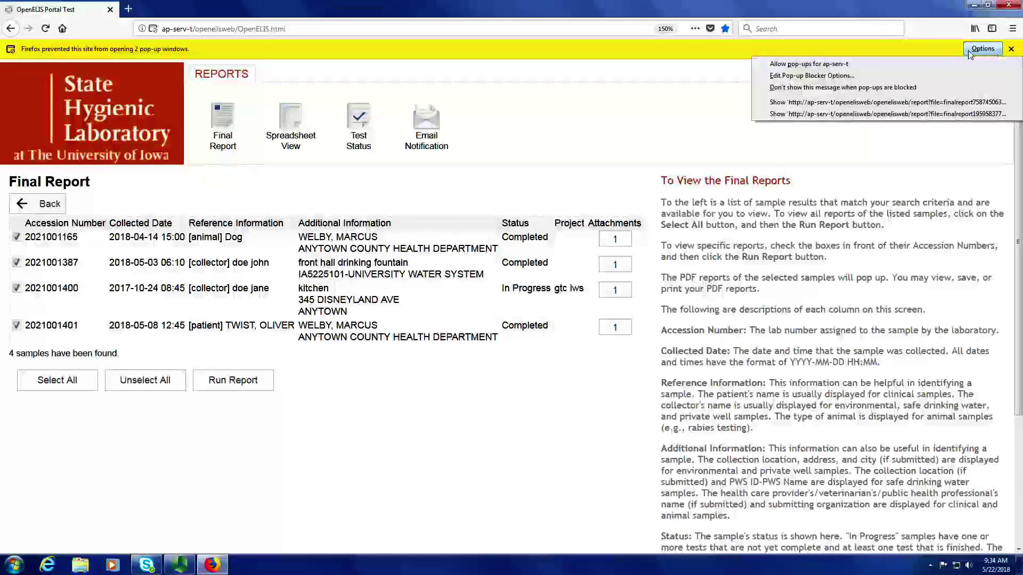
left_click(819, 64)
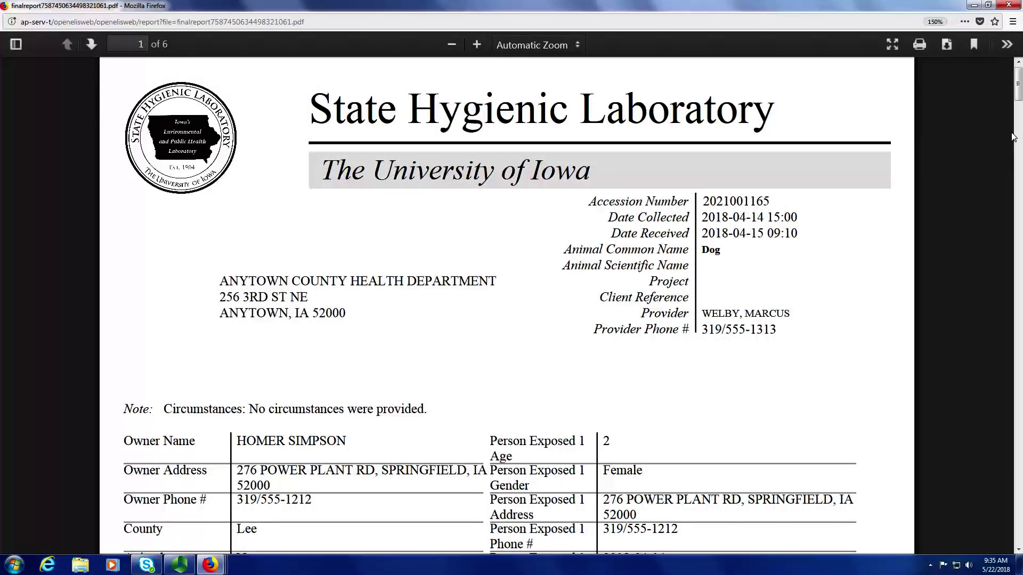
Advance through the final report PDF from page 2 to page 6 of 6.
left_click(91, 48)
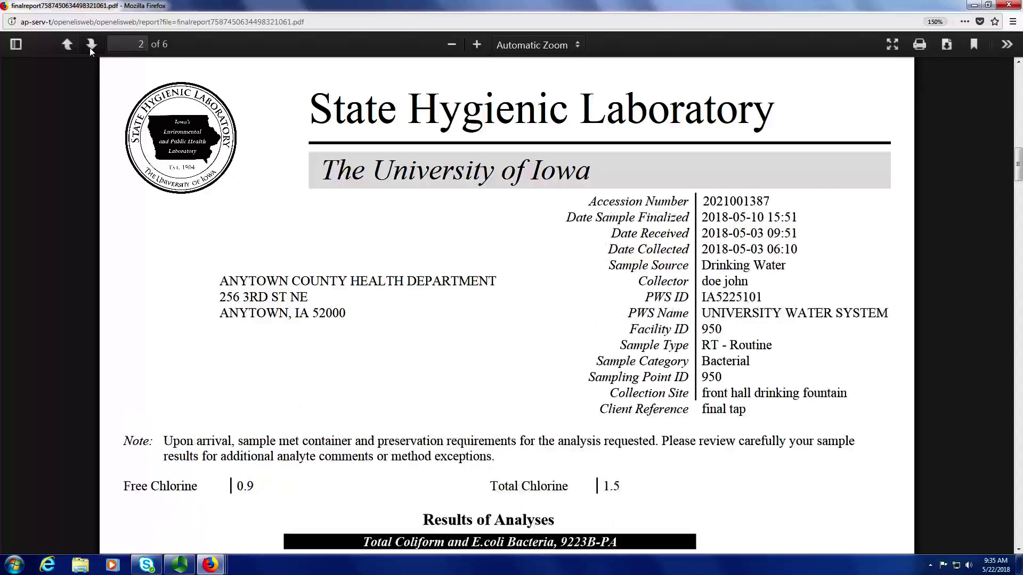
left_click(90, 47)
left_click(89, 47)
left_click(89, 47)
left_click(90, 46)
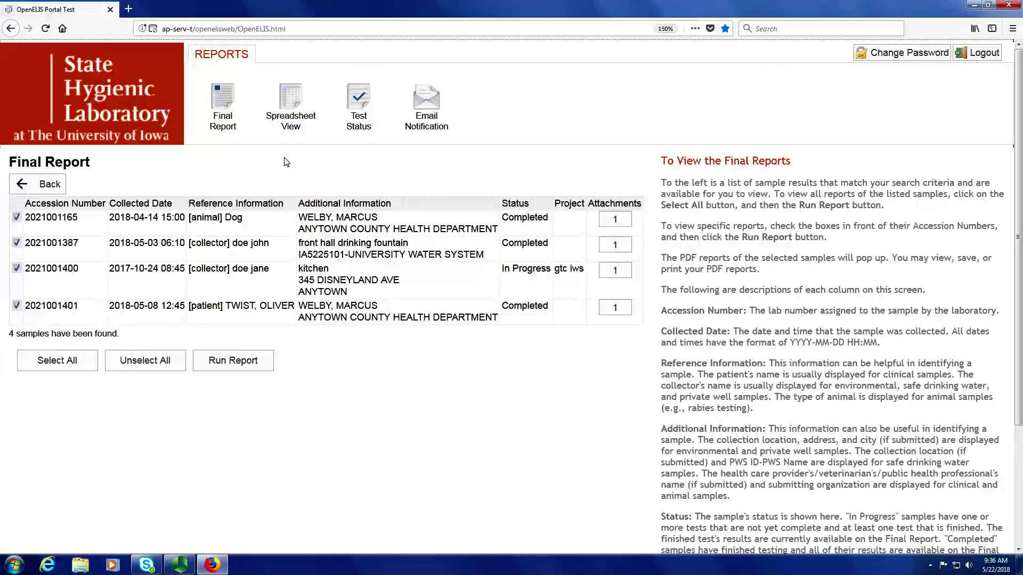
In Spreadsheet View, set the Collected Date start to 2017-10-01.
left_click(297, 106)
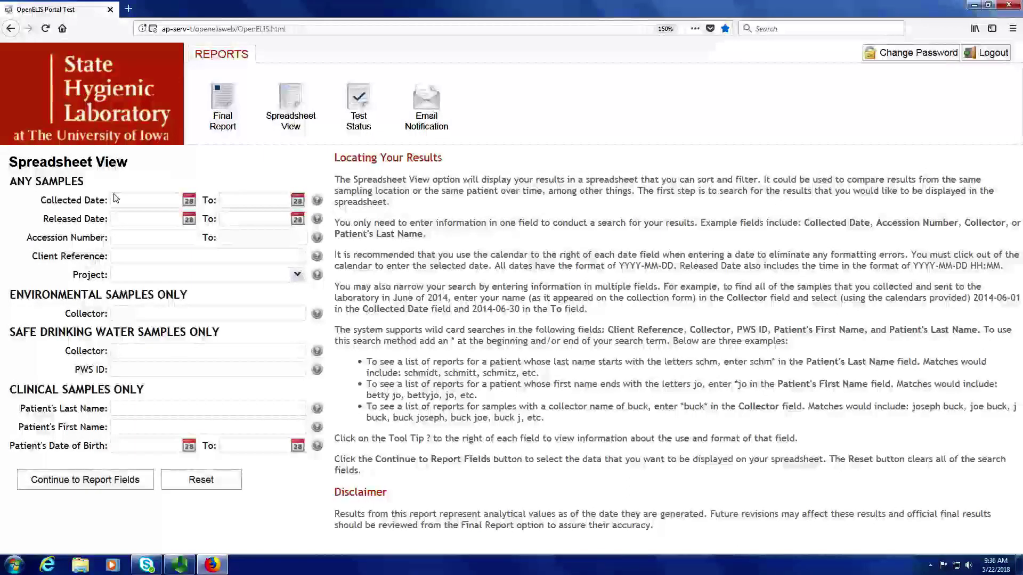
left_click(191, 200)
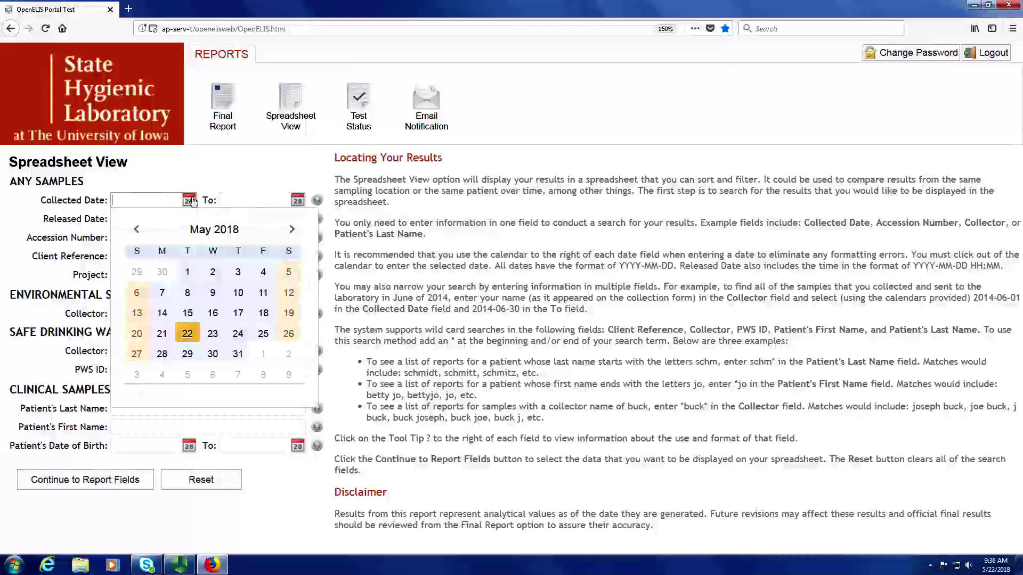
left_click(136, 230)
left_click(137, 231)
left_click(137, 231)
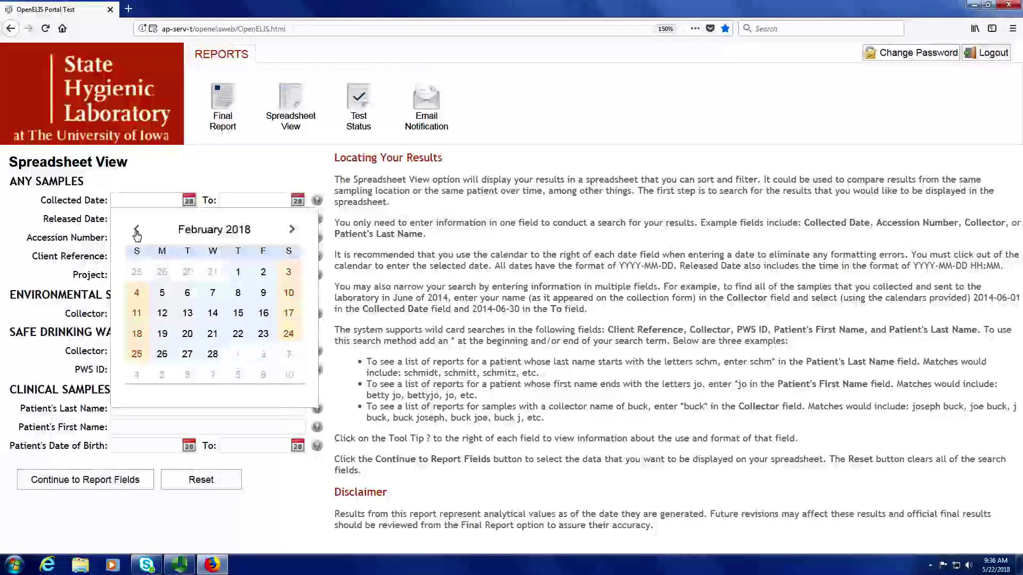
left_click(136, 230)
left_click(137, 230)
left_click(136, 231)
left_click(137, 231)
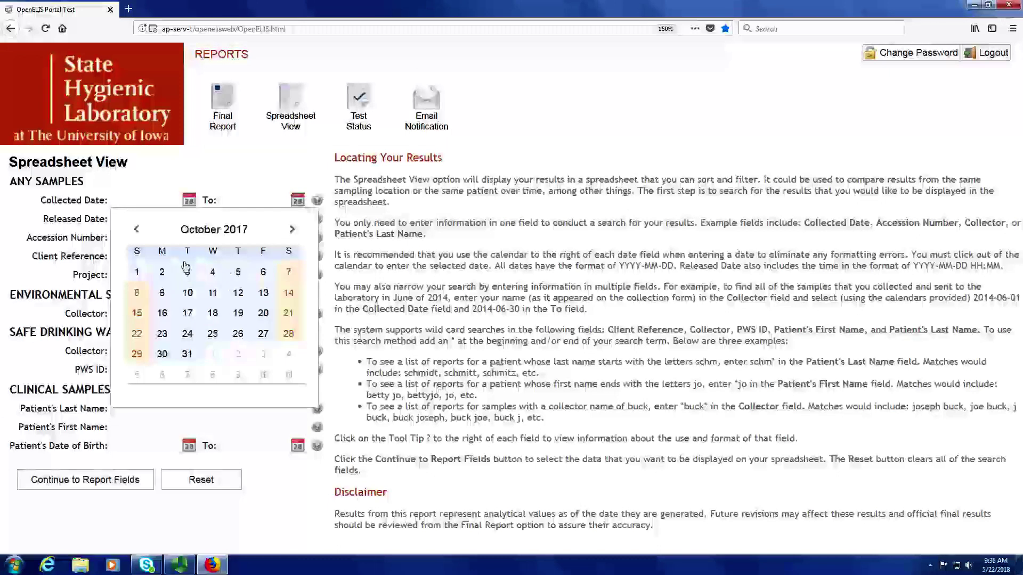
left_click(195, 176)
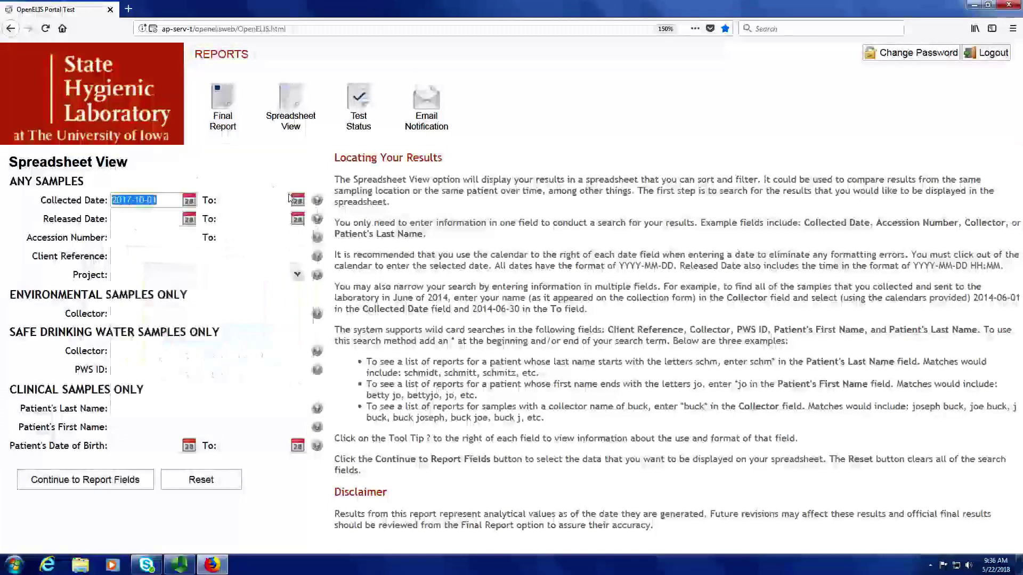
Set the Collected Date end to 2018-05-22 and continue to report fields.
left_click(297, 200)
left_click(296, 334)
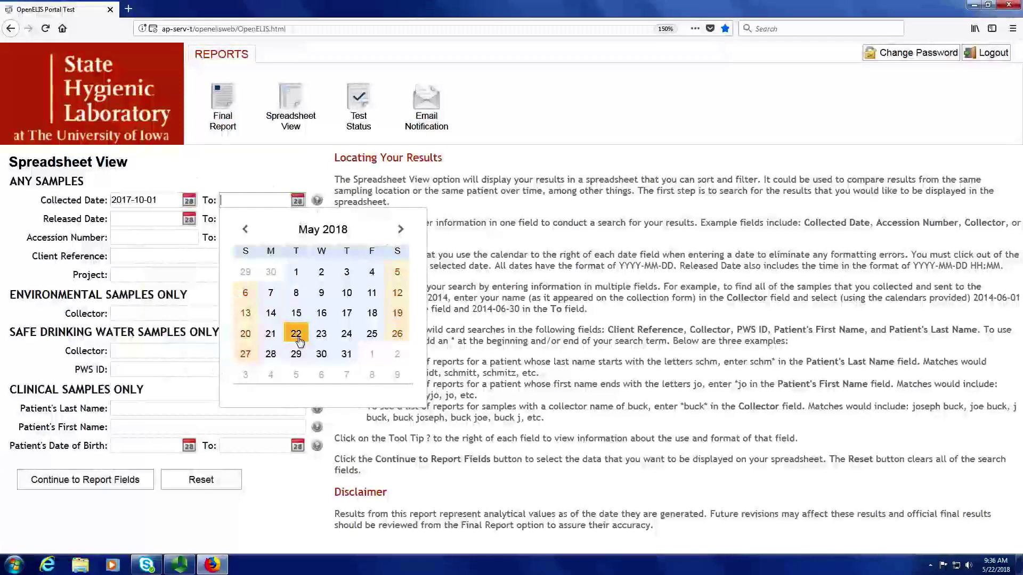
left_click(302, 479)
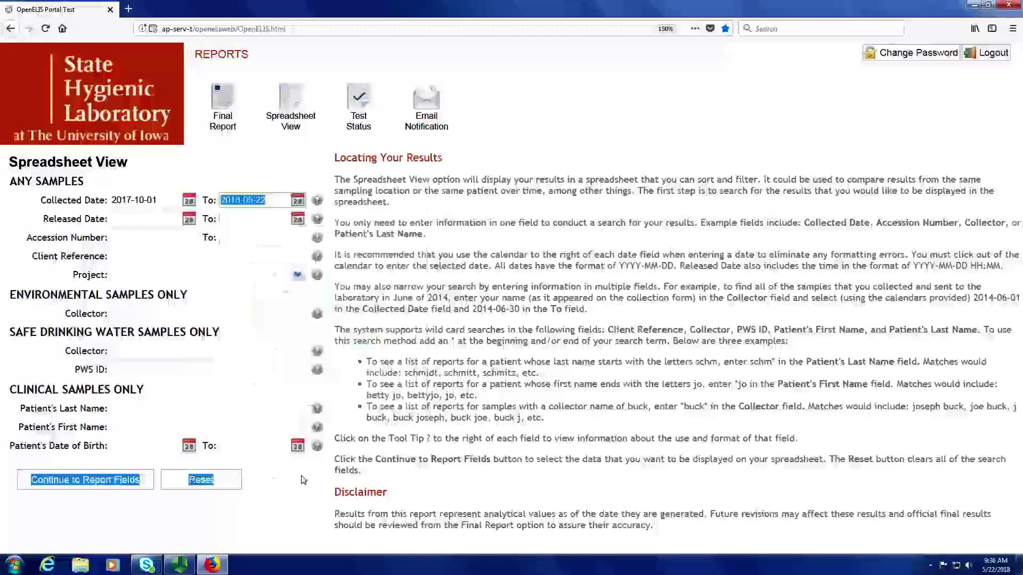
left_click(302, 479)
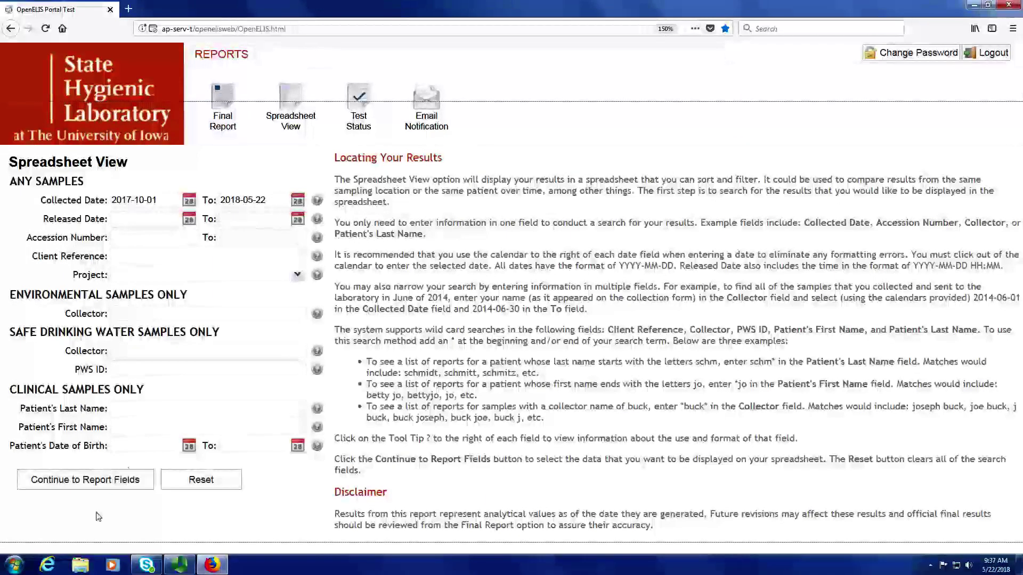
left_click(95, 485)
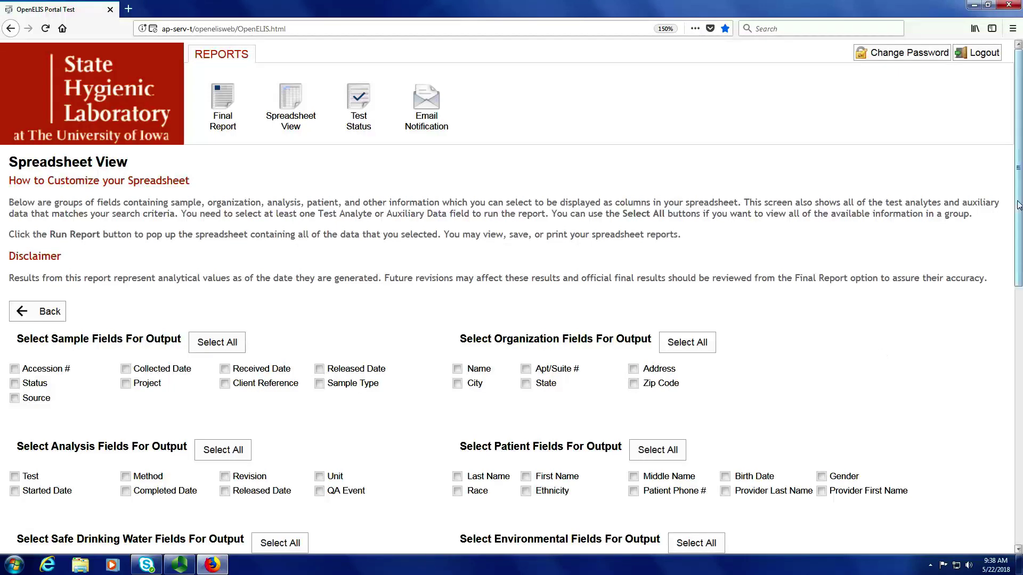
Select all Sample, Organization and Analysis fields as output columns.
scroll(1016, 202, "down", 3)
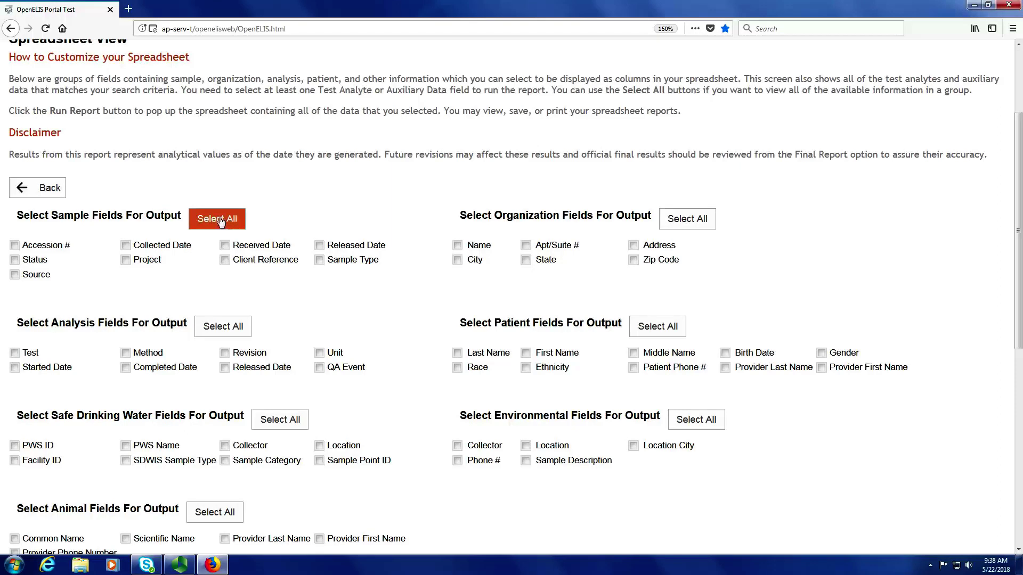
left_click(220, 220)
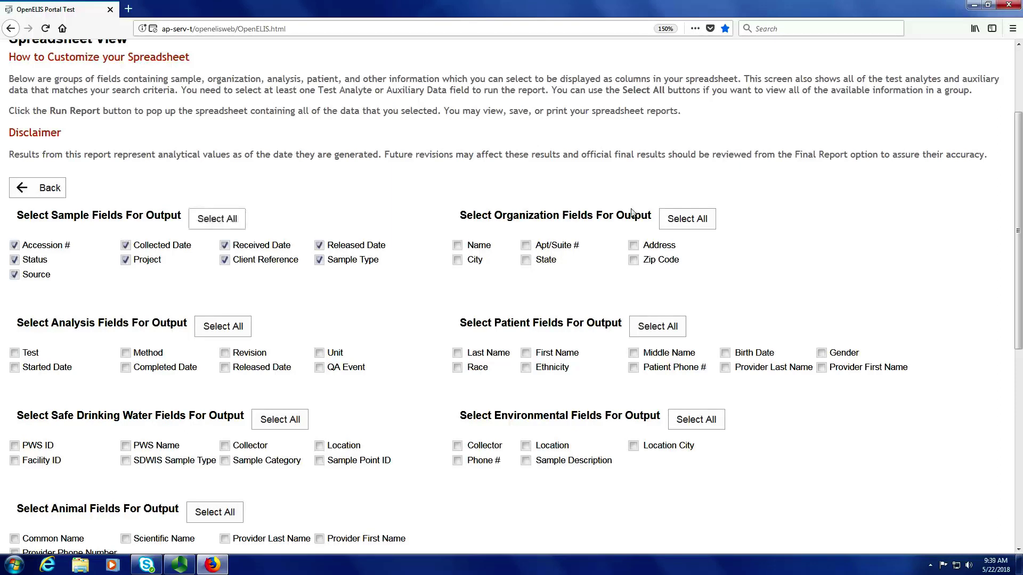
left_click(687, 220)
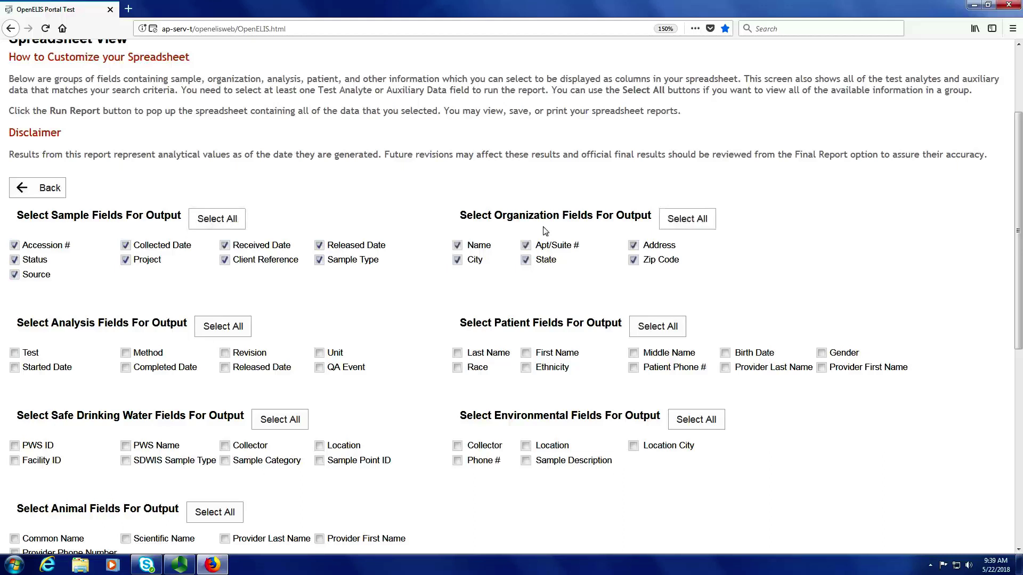
left_click(227, 326)
Select all Patient, Safe Drinking Water, Environmental and Animal fields as output columns.
left_click_drag(1019, 310, 1018, 348)
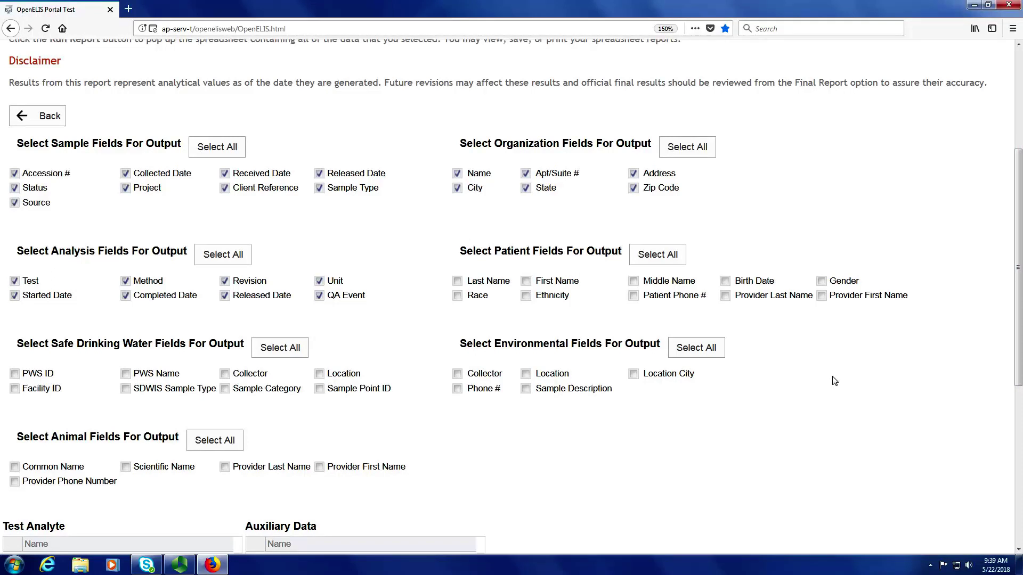
left_click(671, 258)
left_click(287, 352)
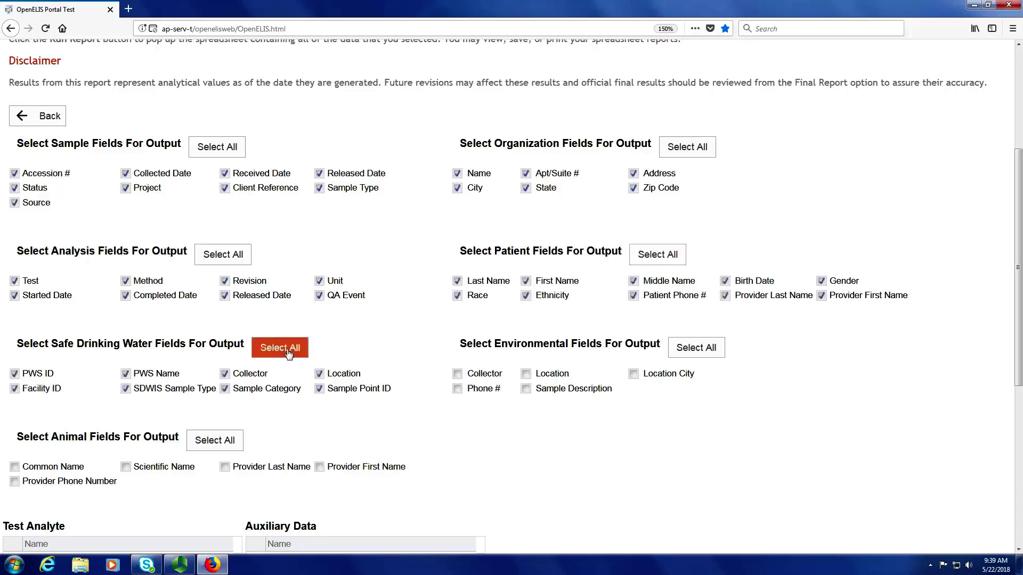
left_click(696, 351)
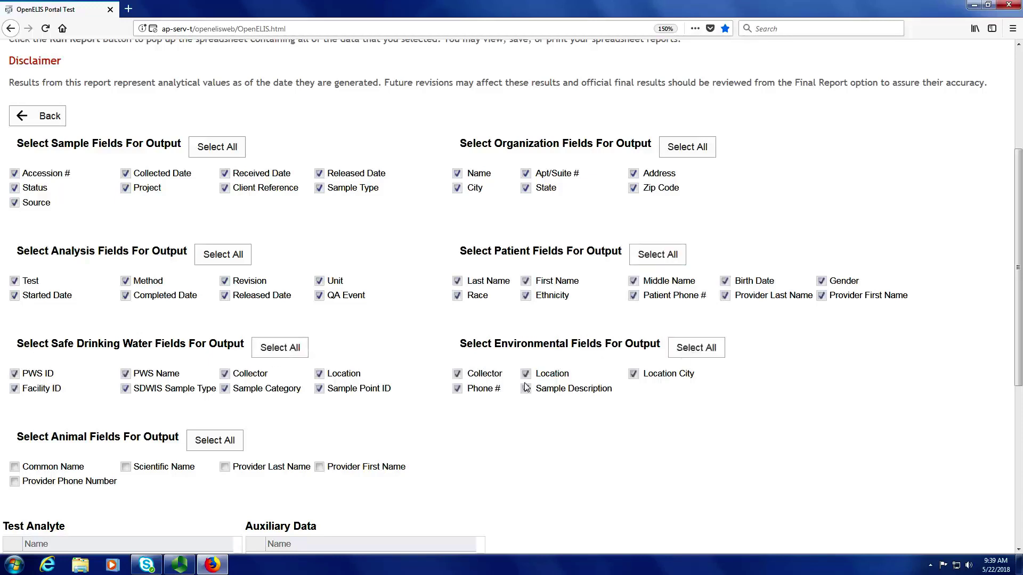
left_click(212, 442)
scroll(990, 320, "down", 5)
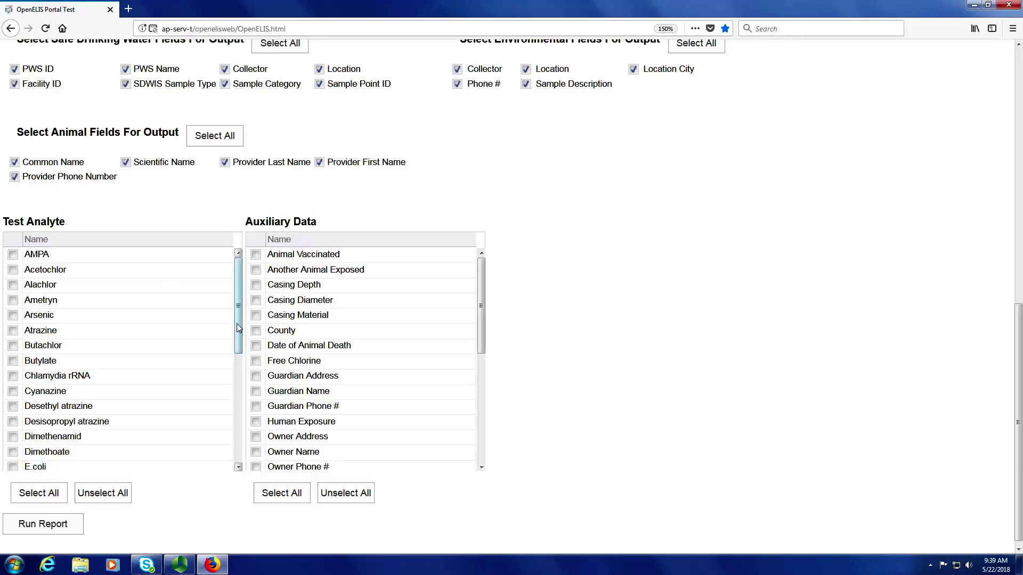
Tick E.coli, select all test analytes and auxiliary data items, and run the report.
scroll(232, 345, "down", 1)
left_click_drag(232, 345, 224, 400)
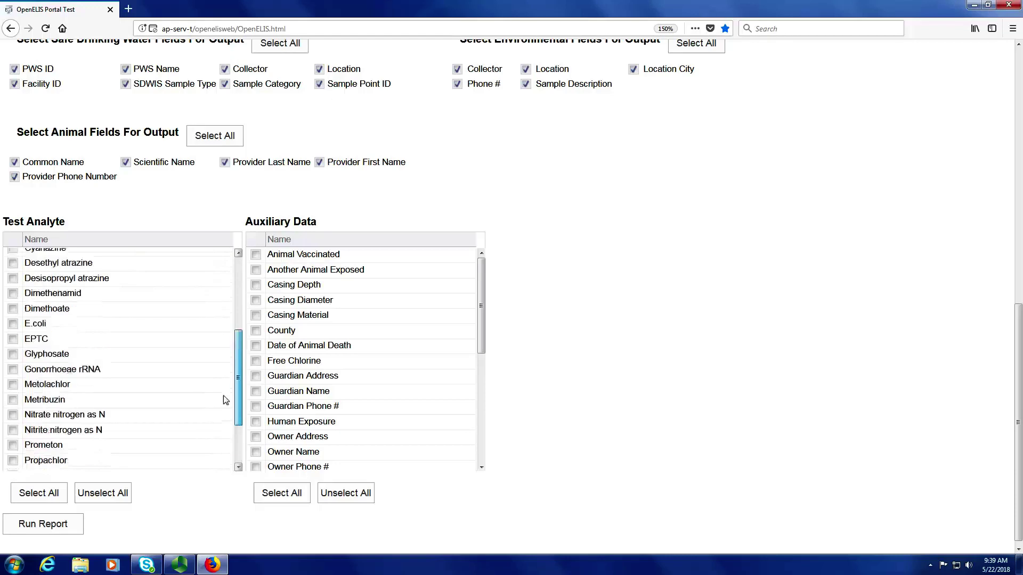
left_click(14, 324)
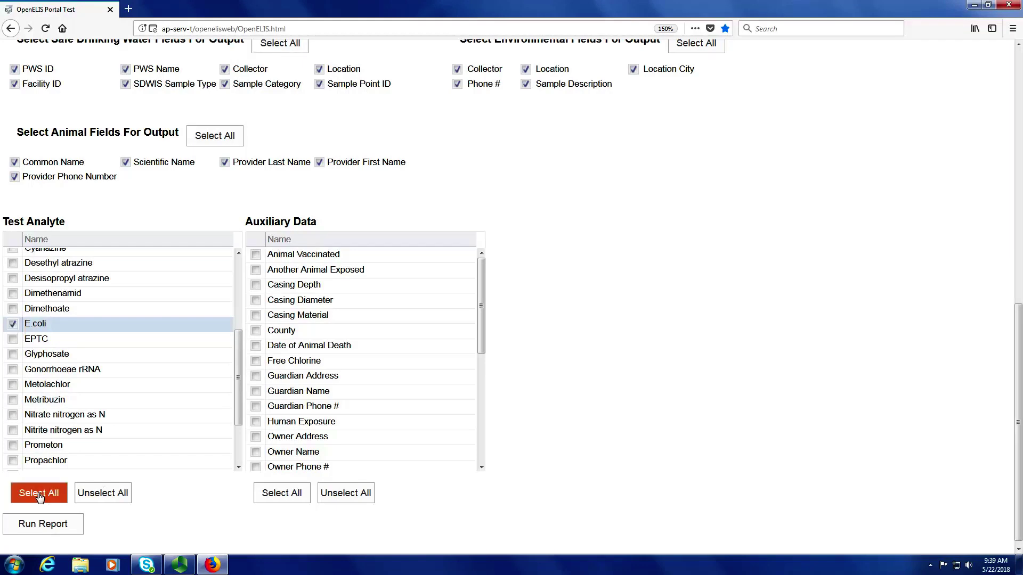
left_click(40, 497)
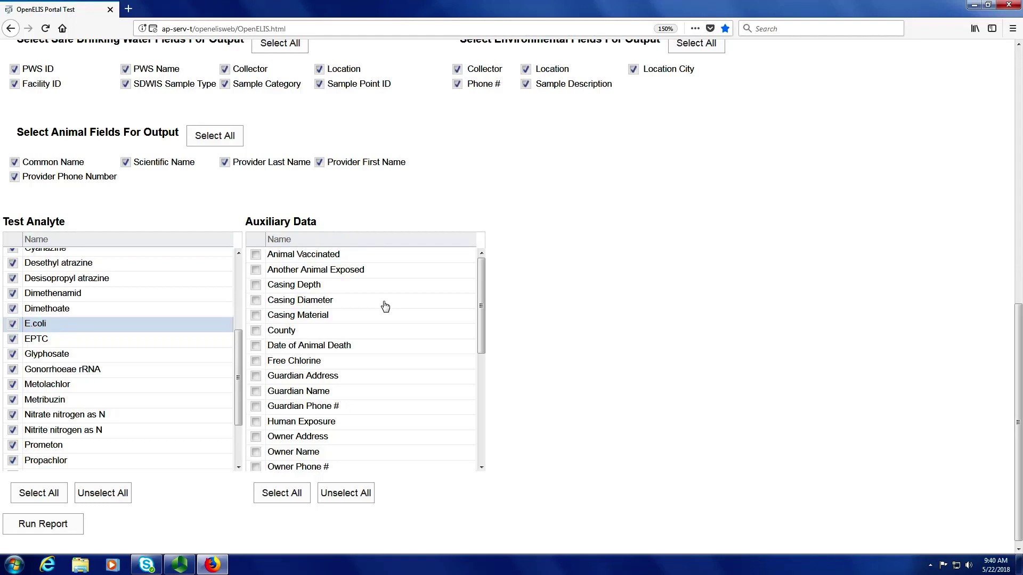
left_click(291, 495)
left_click(60, 527)
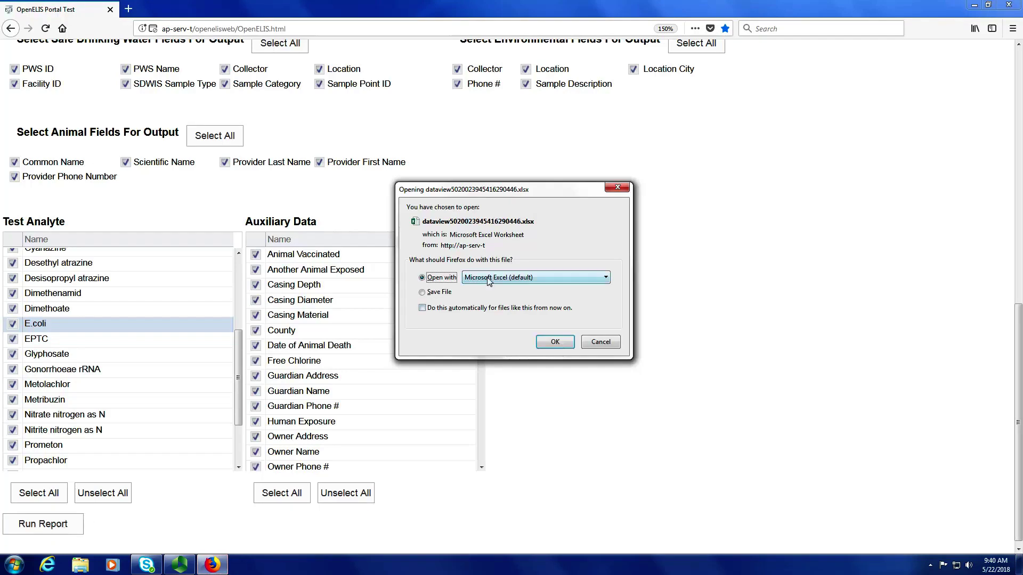
Open the generated dataview spreadsheet with Microsoft Excel (default).
left_click(554, 342)
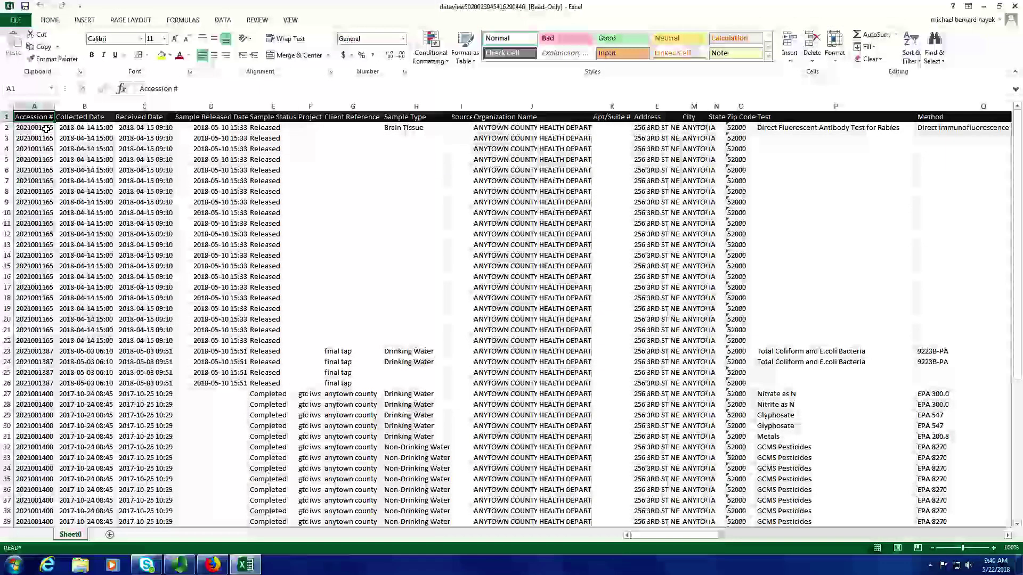
Select rows 2 and 22, scroll right to the Analyte/Value columns, then close the workbook.
left_click(8, 127)
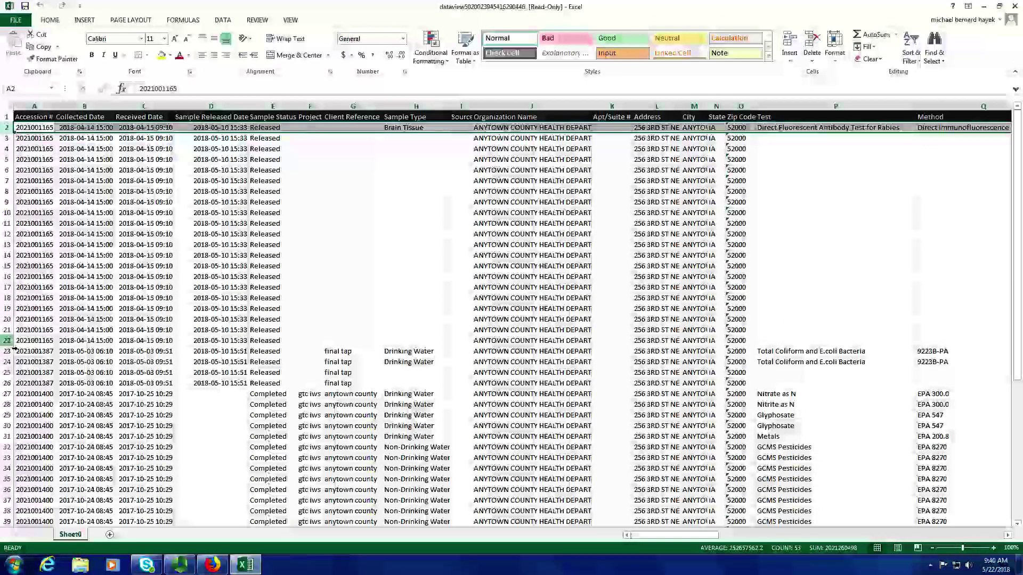
left_click(10, 342)
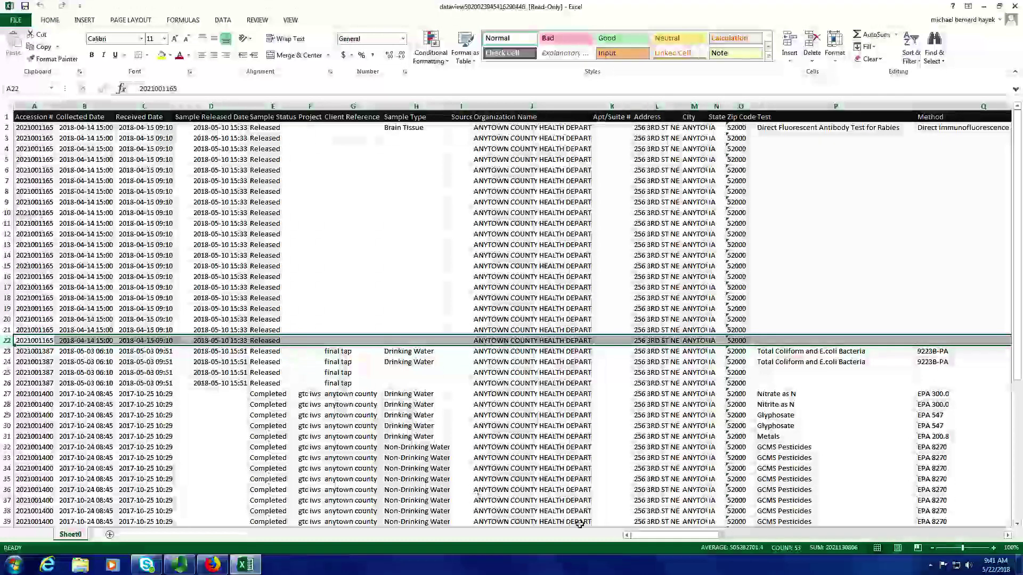
left_click_drag(660, 538, 711, 537)
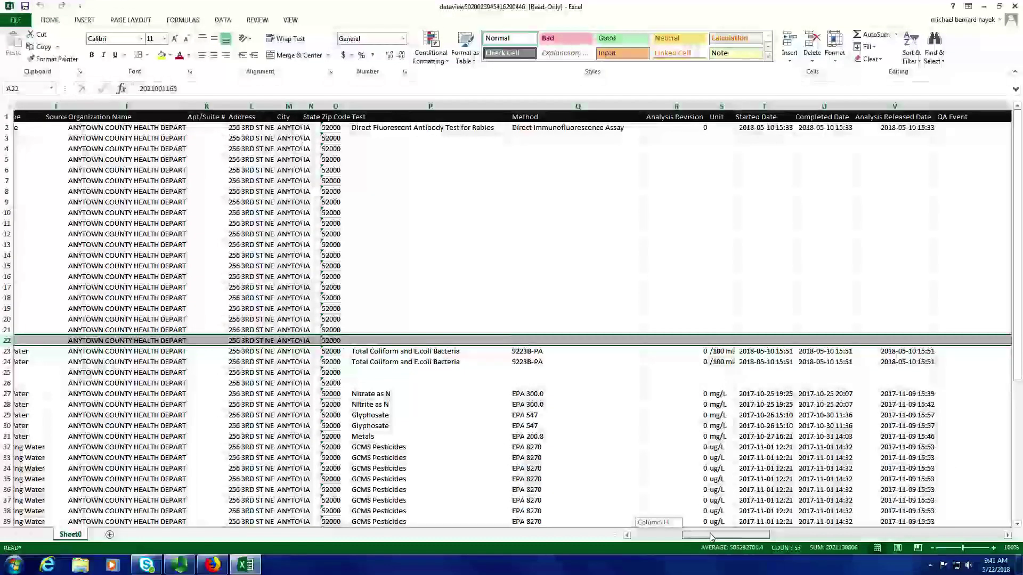
left_click_drag(711, 537, 952, 526)
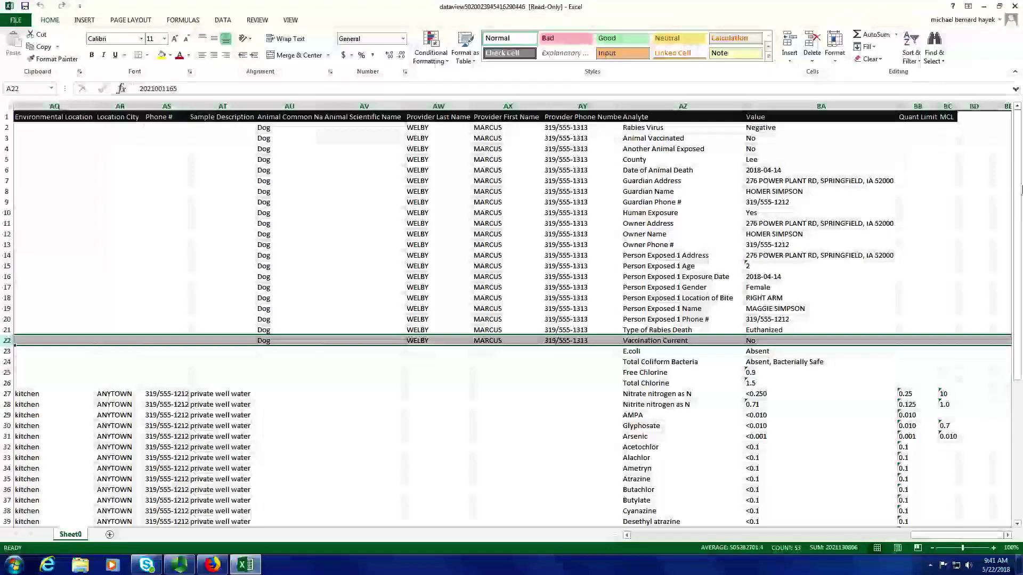
left_click_drag(1014, 181, 1012, 180)
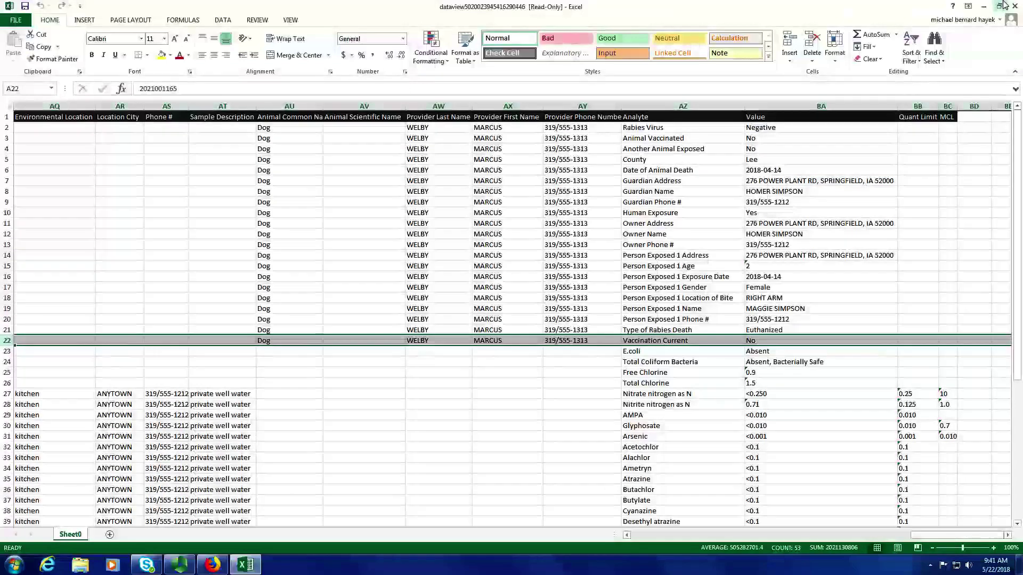
left_click(1013, 6)
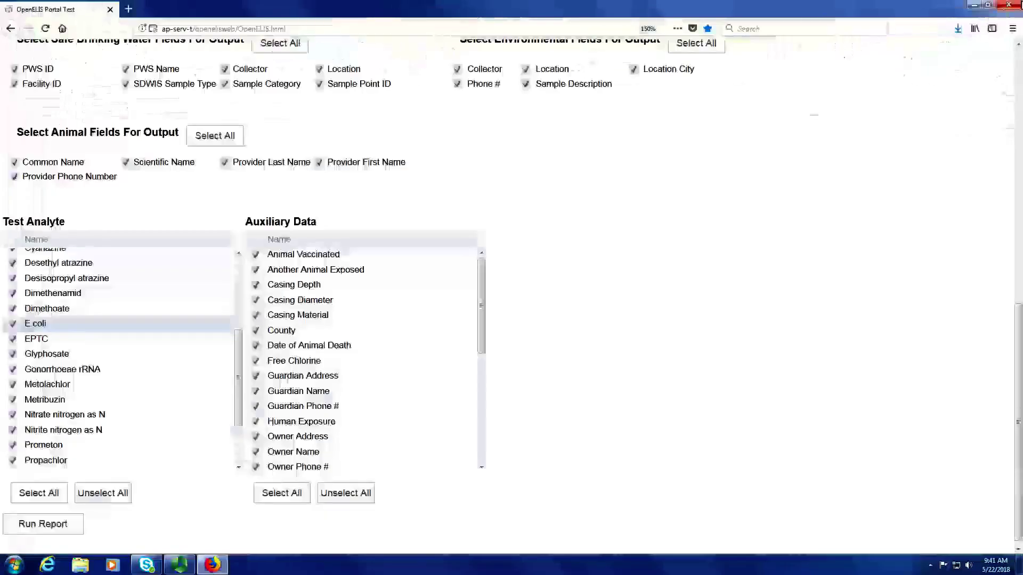
left_click_drag(1014, 419, 991, 128)
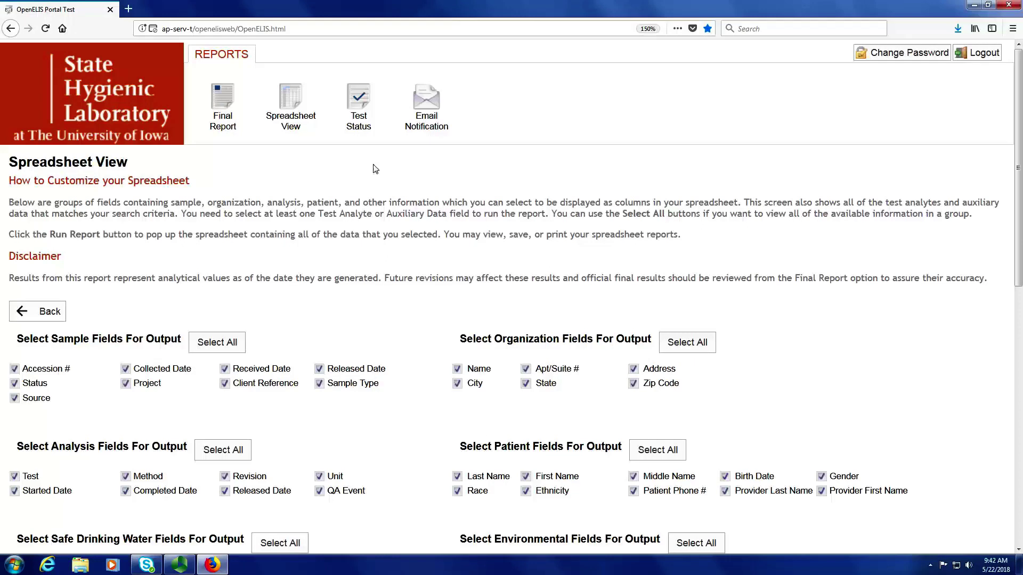
In the Test Status search, set the Collected Date start to 2017-10-01.
left_click(359, 103)
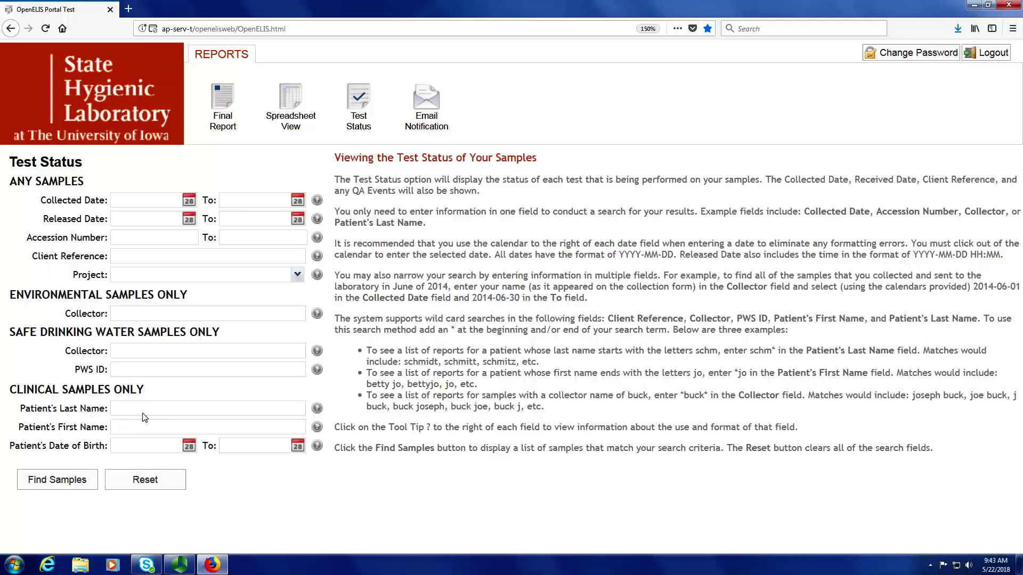
left_click(191, 202)
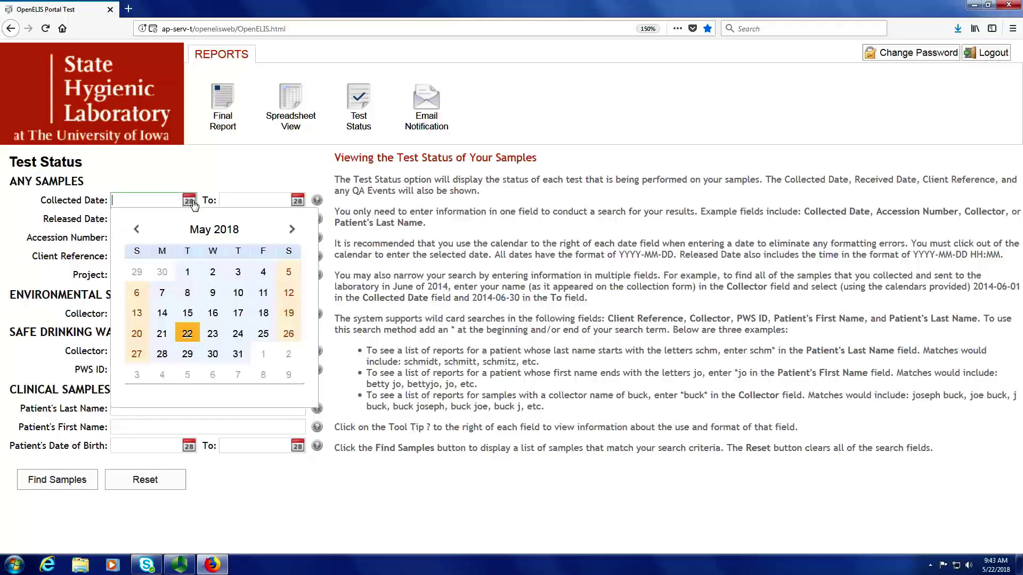
left_click(137, 230)
left_click(137, 230)
left_click(137, 230)
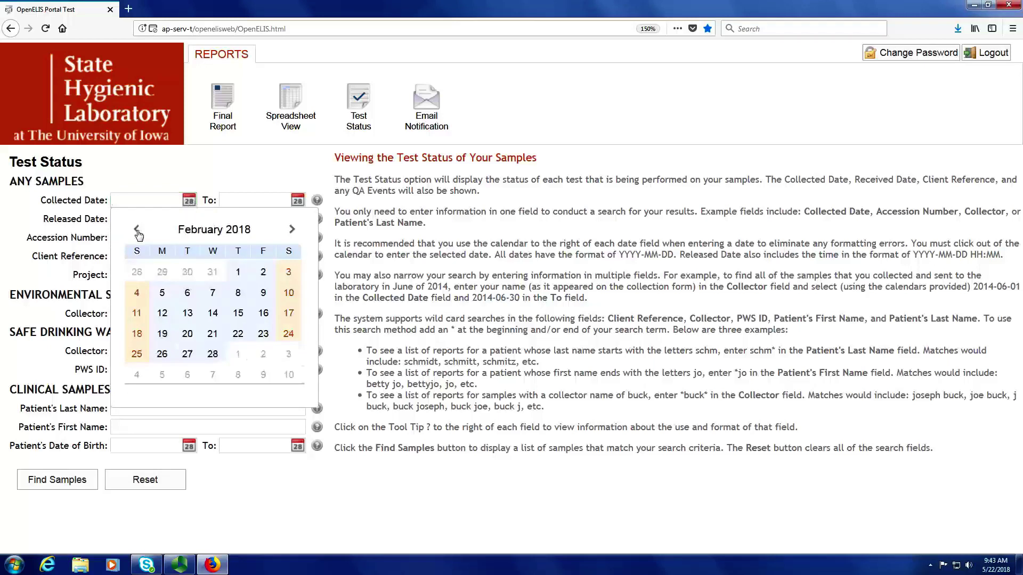
left_click(137, 230)
left_click(137, 230)
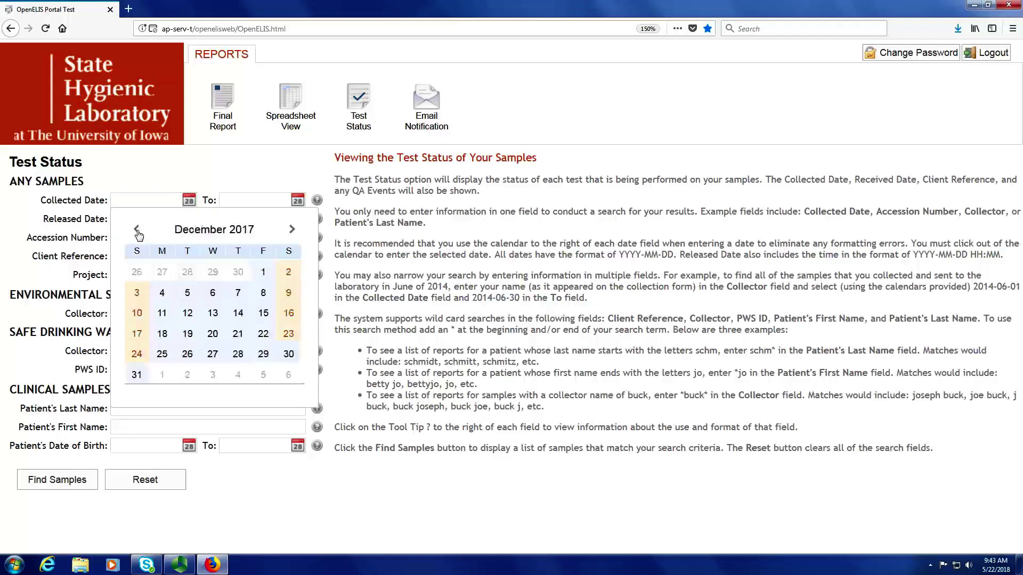
left_click(137, 230)
left_click(137, 230)
left_click(137, 272)
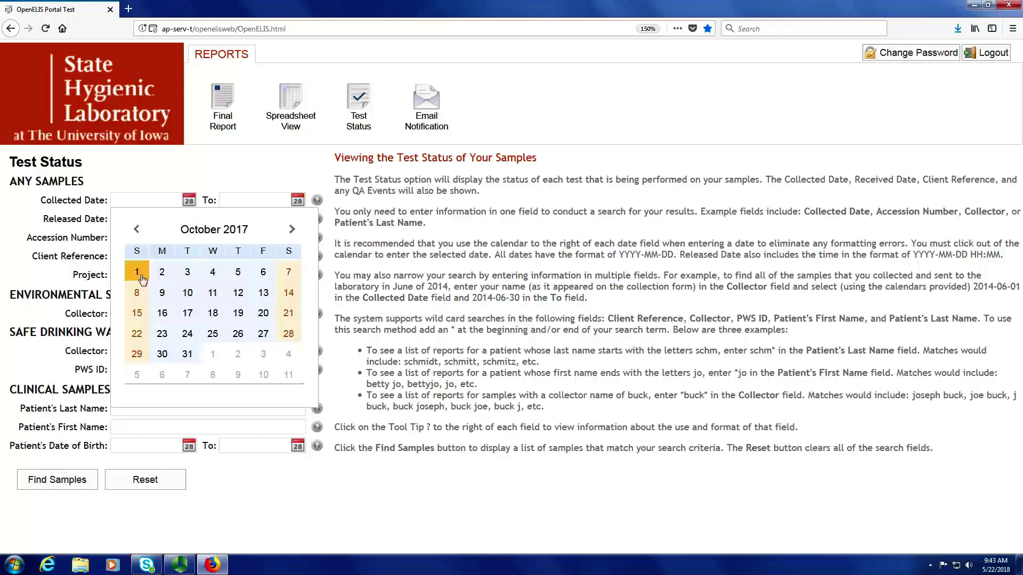
Set the Collected Date end to May 21, 2018.
left_click(303, 203)
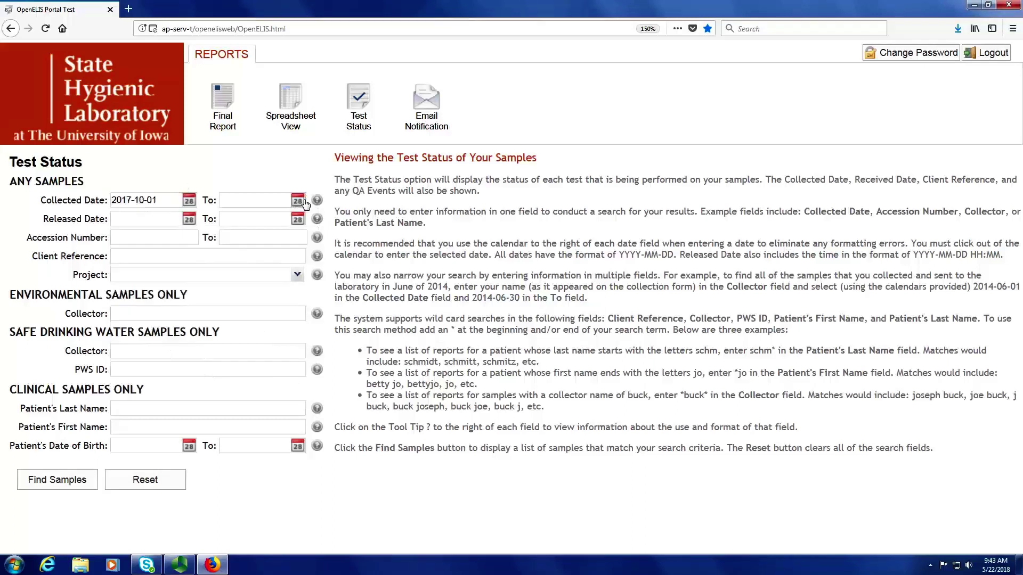
left_click(271, 334)
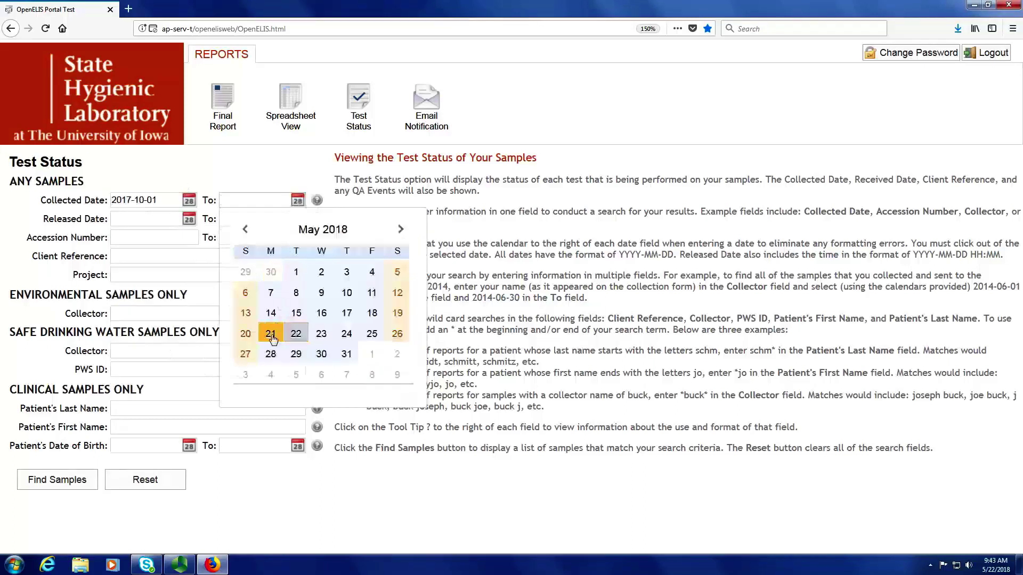
left_click(313, 467)
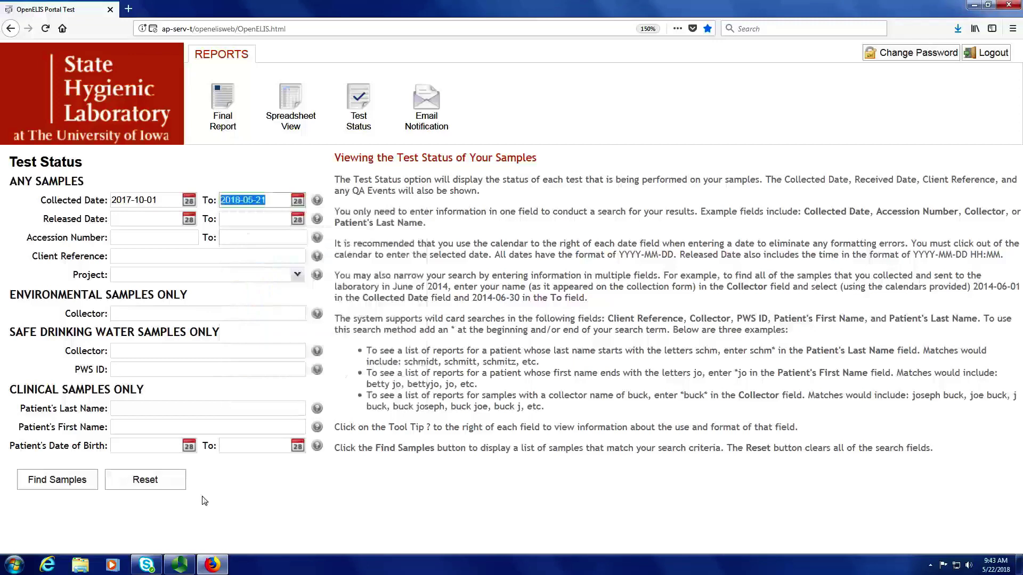
left_click(42, 496)
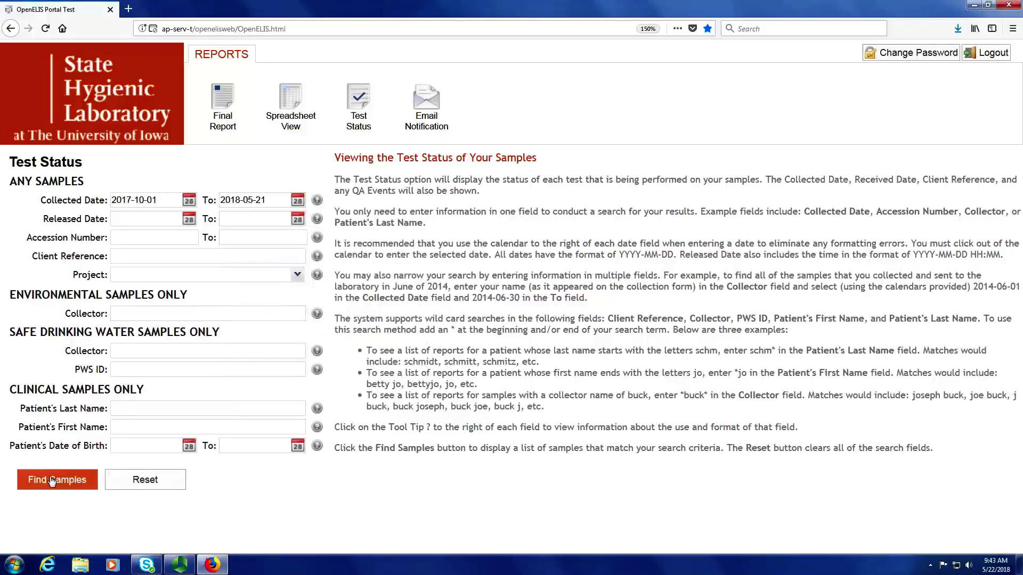
Find samples for the 2017-10-01 to 2018-05-21 range and scroll to the four-sample results table.
left_click(52, 481)
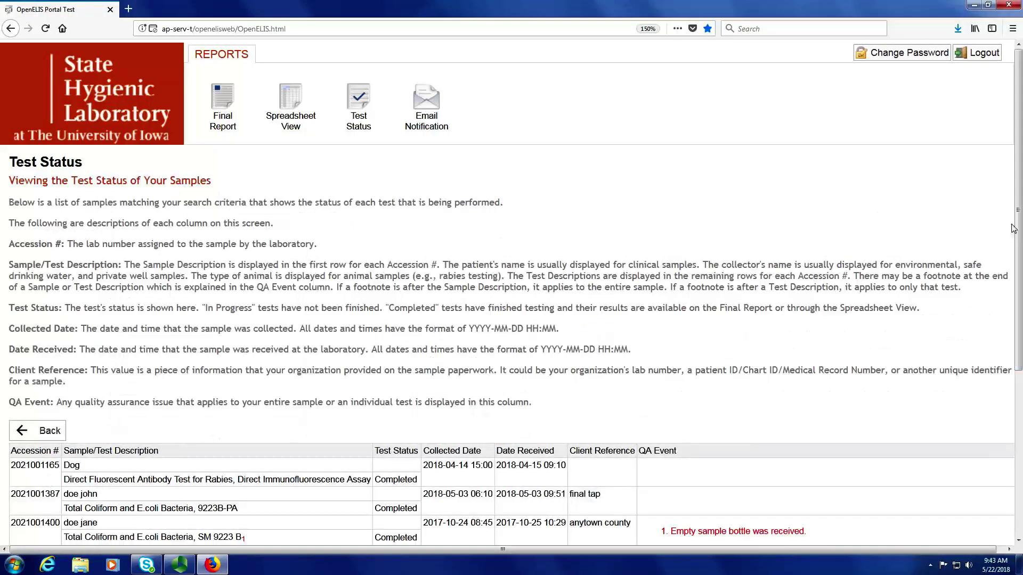
left_click_drag(1019, 229, 1012, 393)
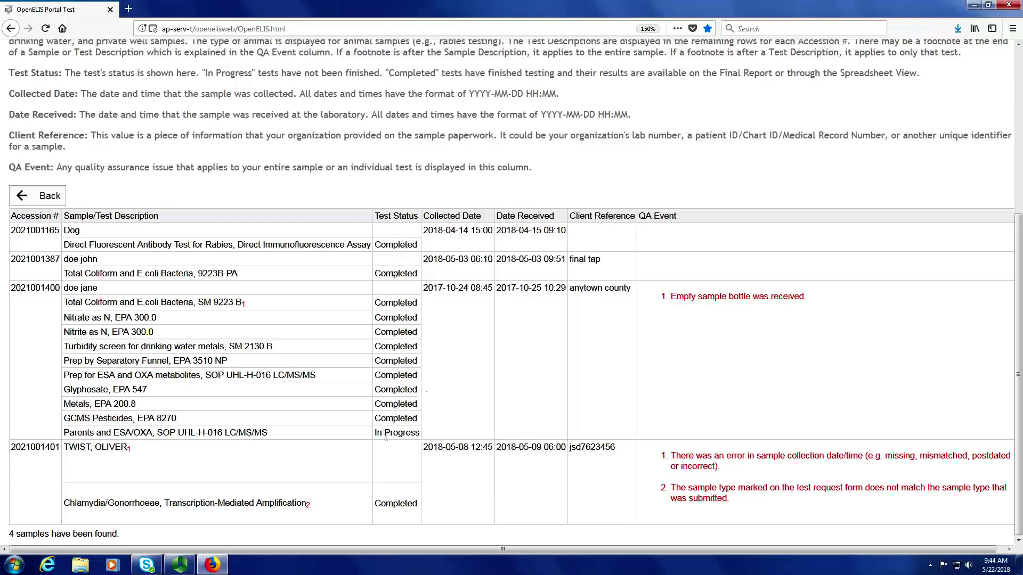
Briefly highlight the In Progress status text, then clear the selection.
left_click_drag(375, 433, 421, 438)
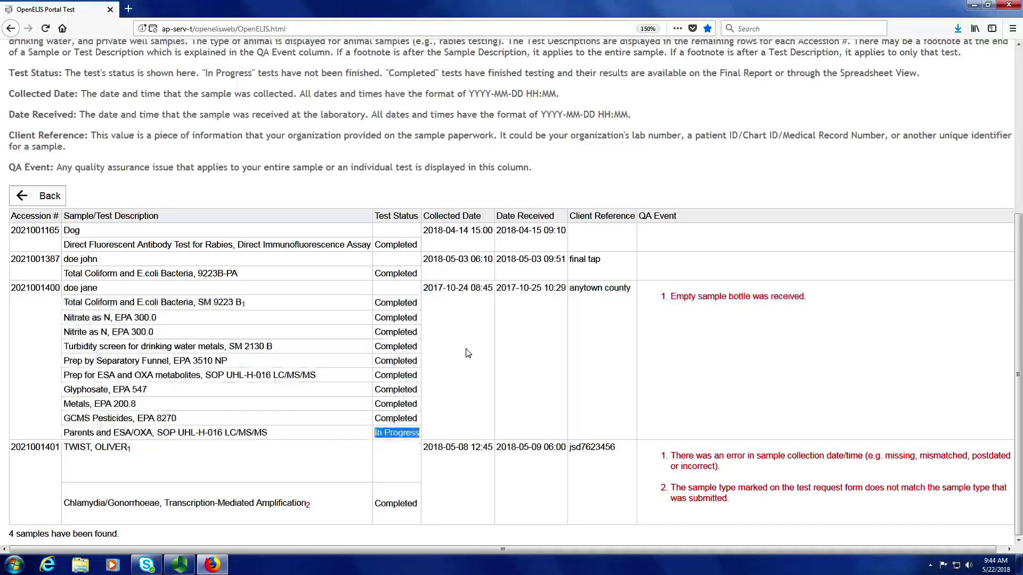
left_click(554, 355)
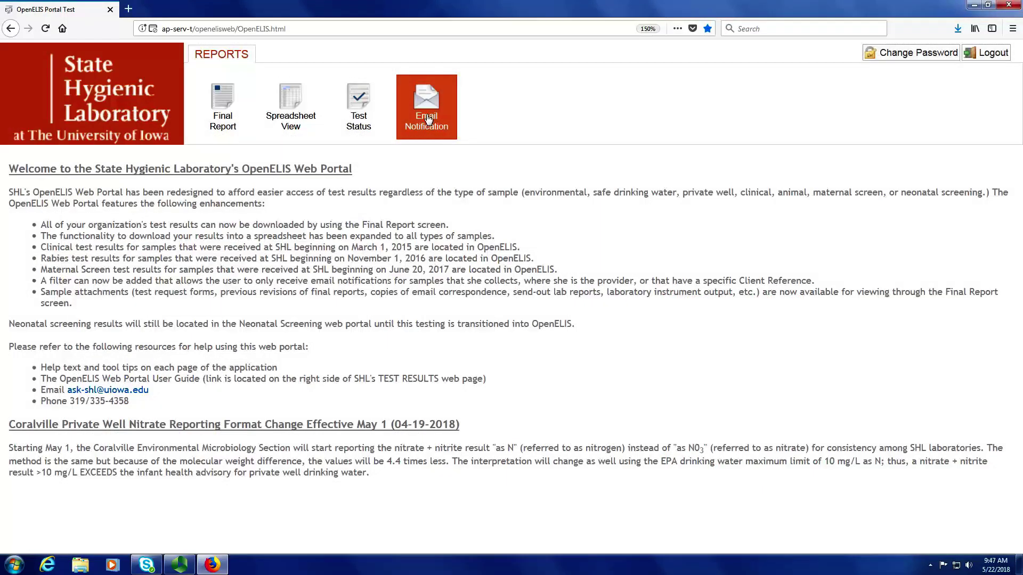
Open the Email Notification page from the Reports toolbar.
left_click(429, 119)
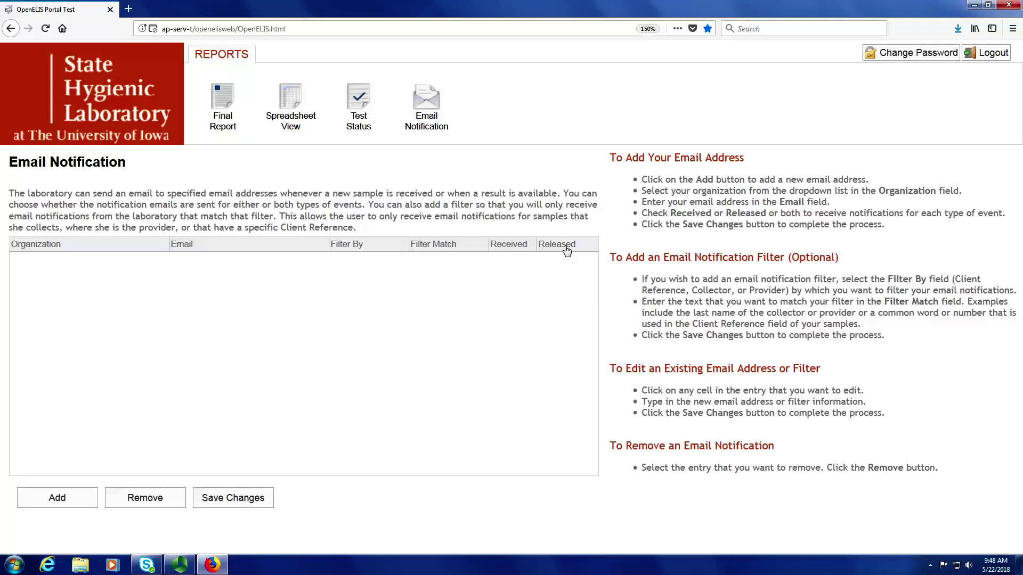
Add an Anytown County Health Department entry with the contact's e-mail, with Received and Released both checked.
left_click(55, 504)
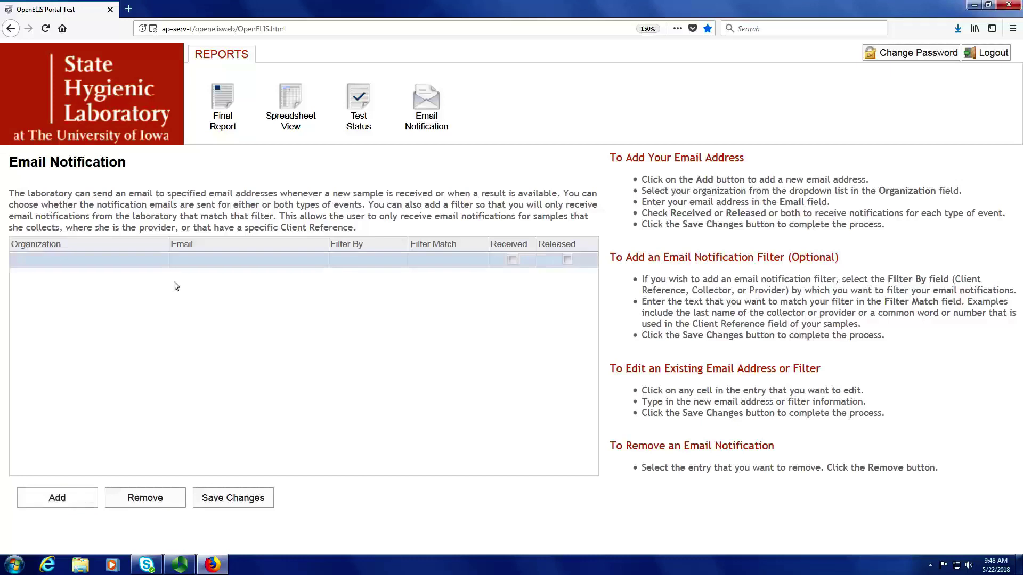
left_click(162, 265)
left_click(161, 261)
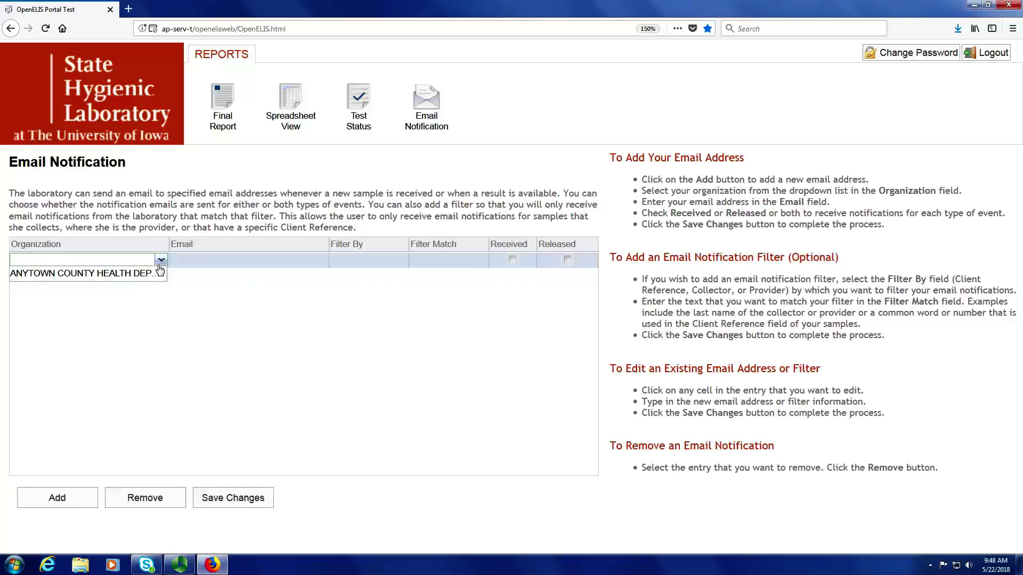
left_click(146, 274)
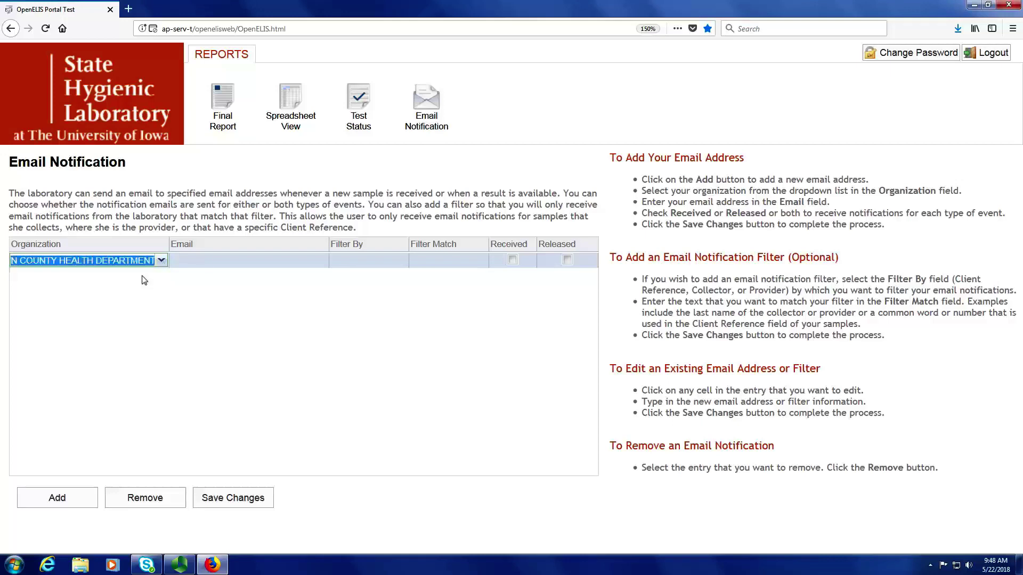
left_click(203, 259)
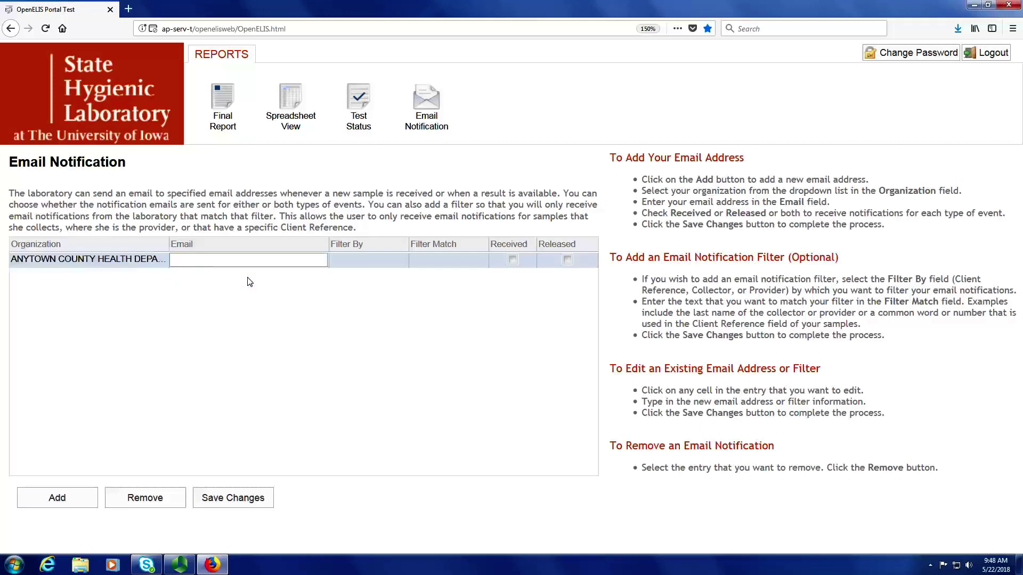
key("Tab")
key("Tab")
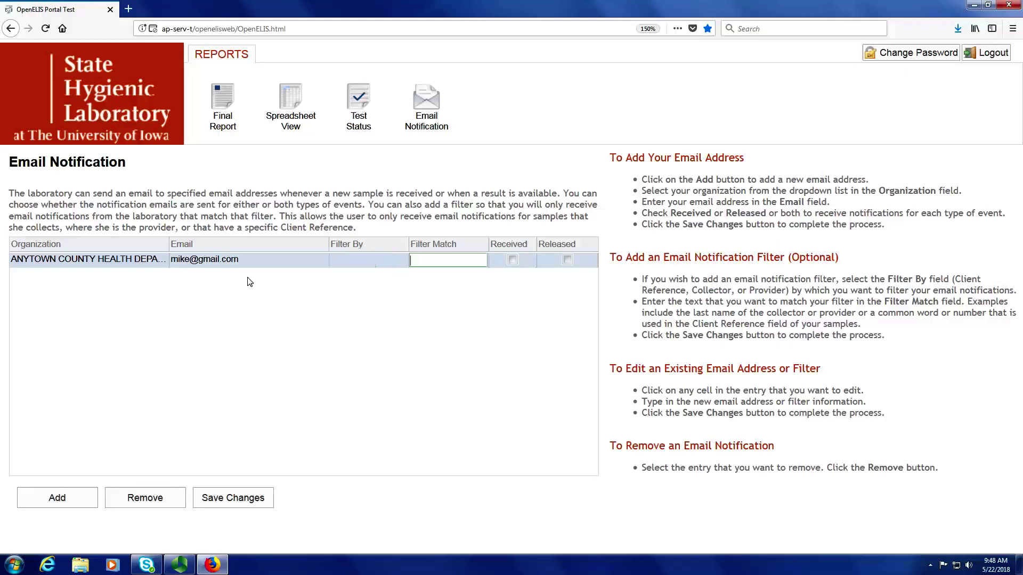
key("Tab")
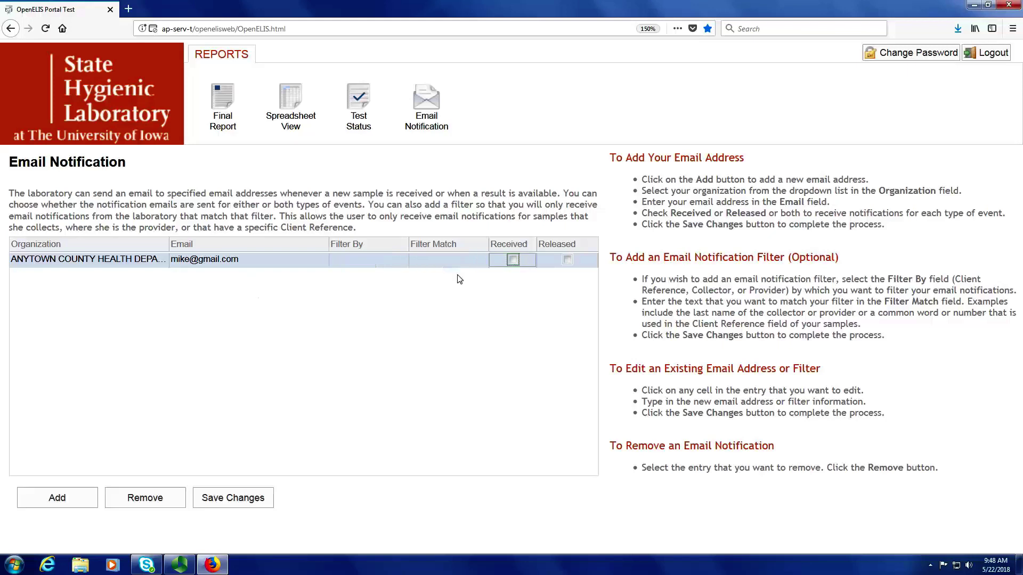
left_click(514, 261)
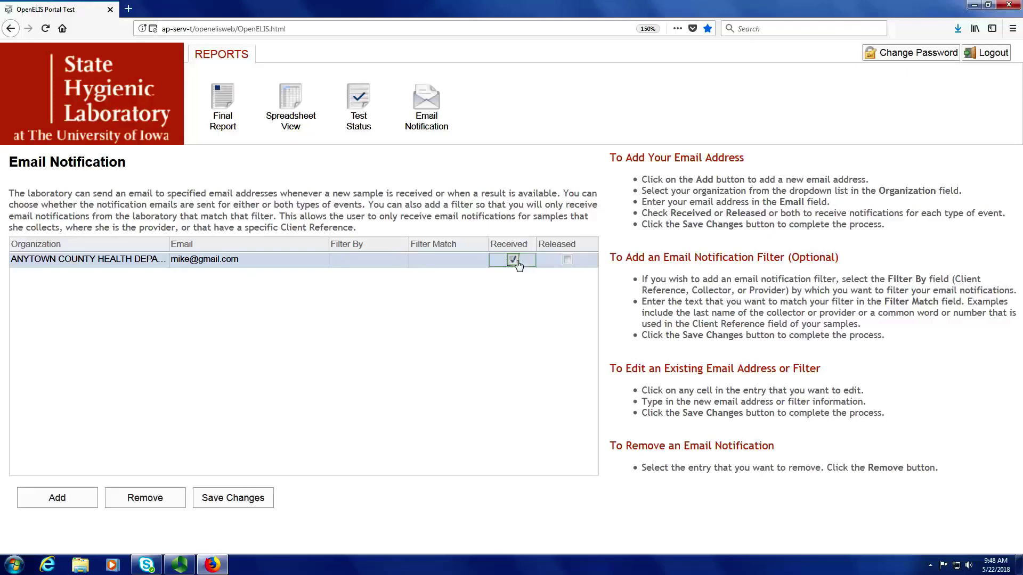
left_click(572, 262)
Save the new entry, then filter the first entry by Provider matching 'smith' and save.
left_click(251, 503)
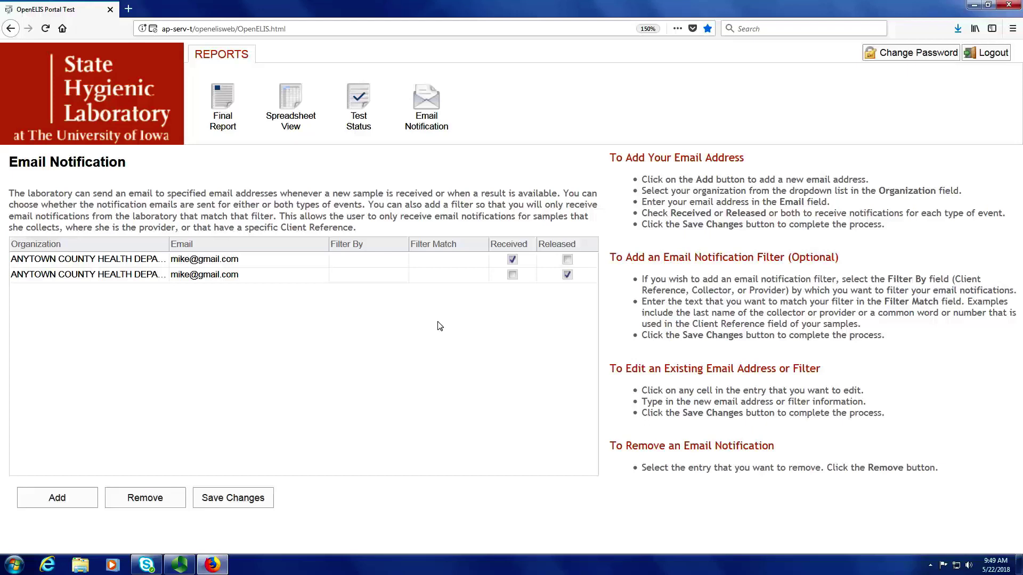
left_click(403, 262)
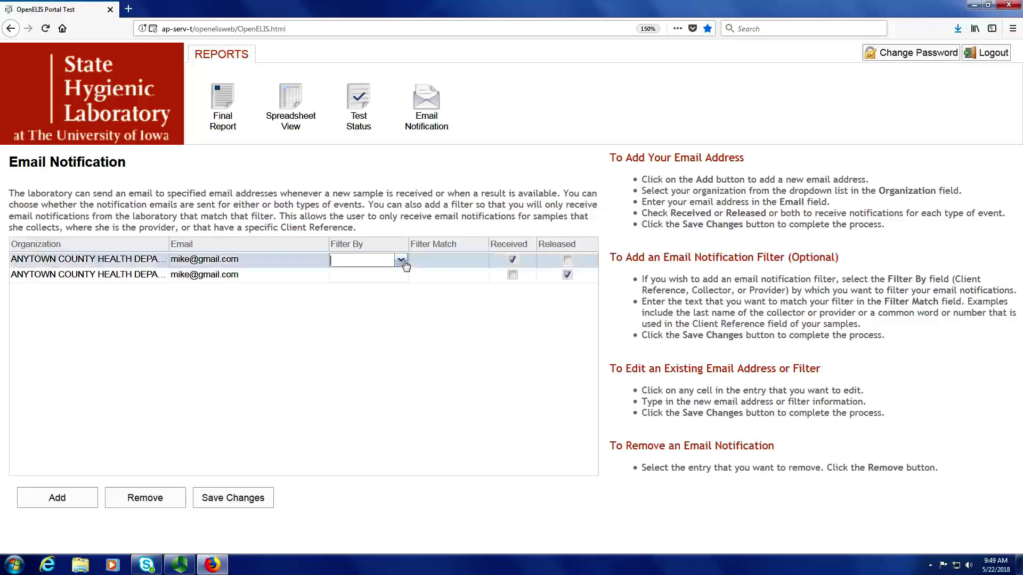
left_click(400, 261)
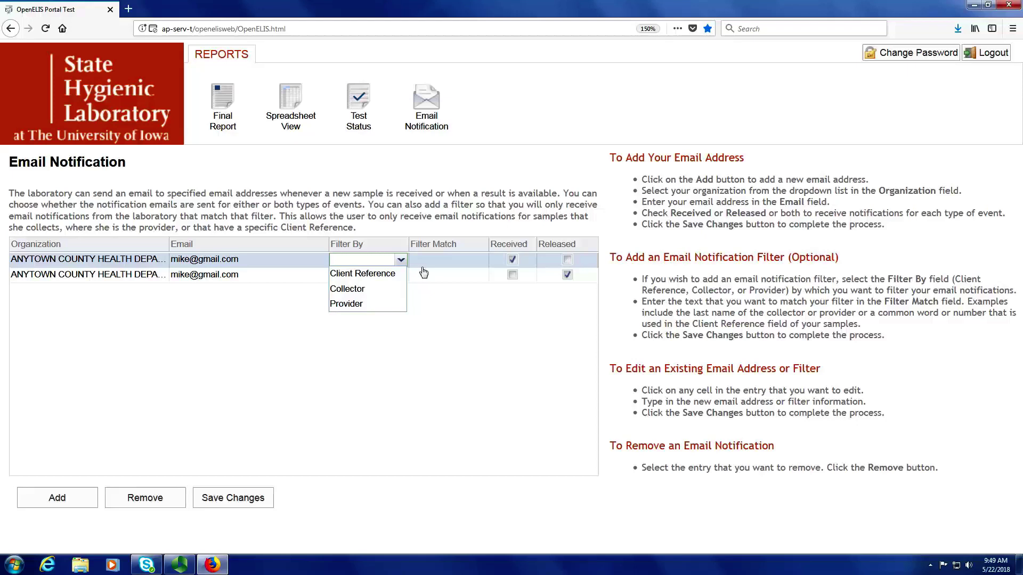
left_click(352, 304)
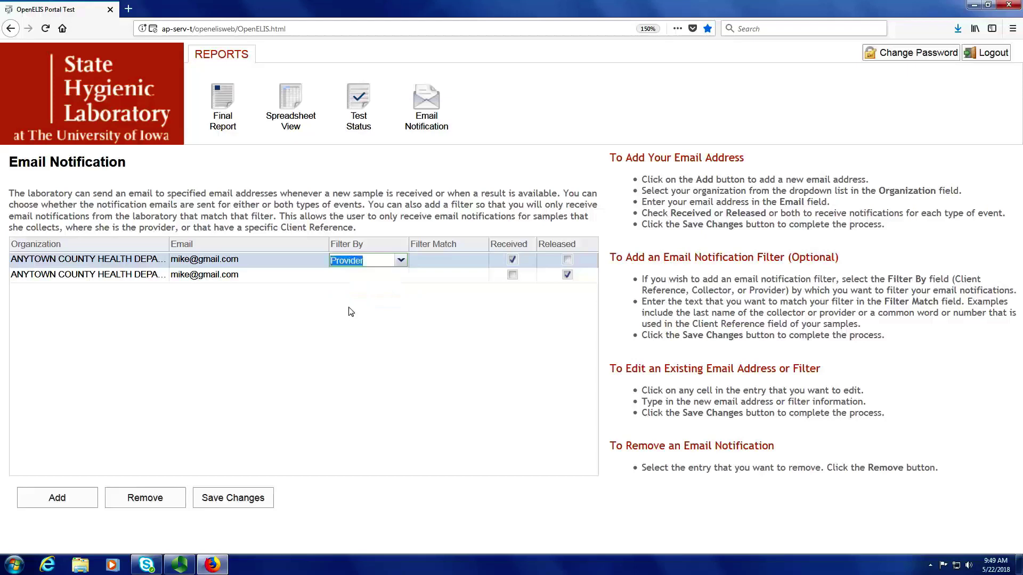
left_click(447, 264)
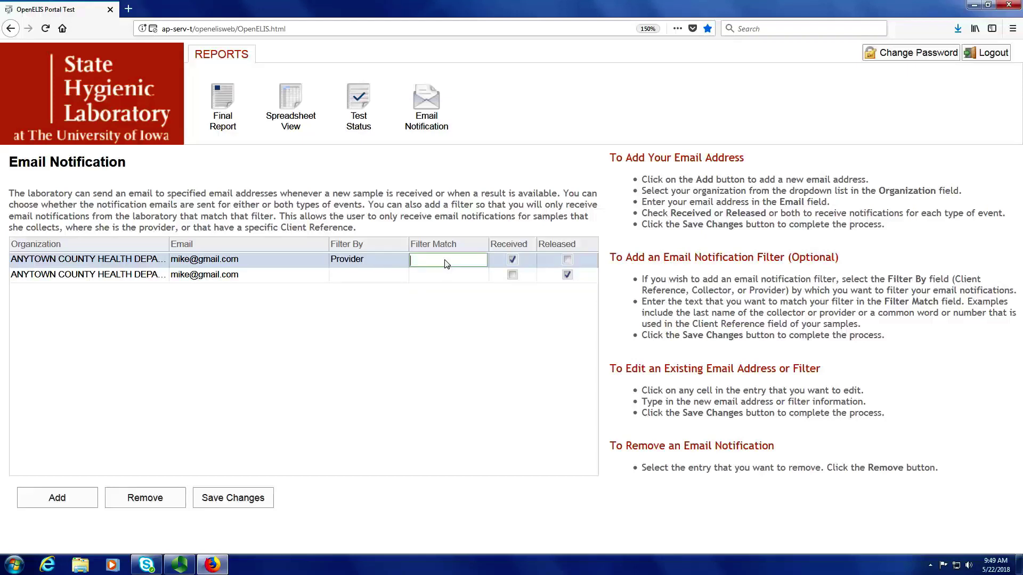
type("smith")
left_click(233, 508)
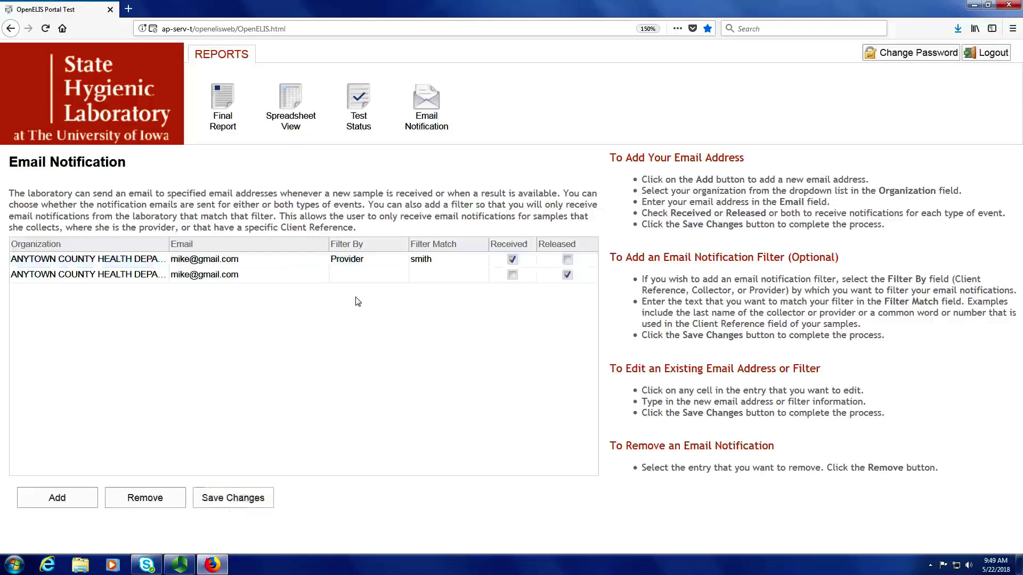
Set the second entry's filter to Provider matching 'smith' and save both entries.
left_click(400, 277)
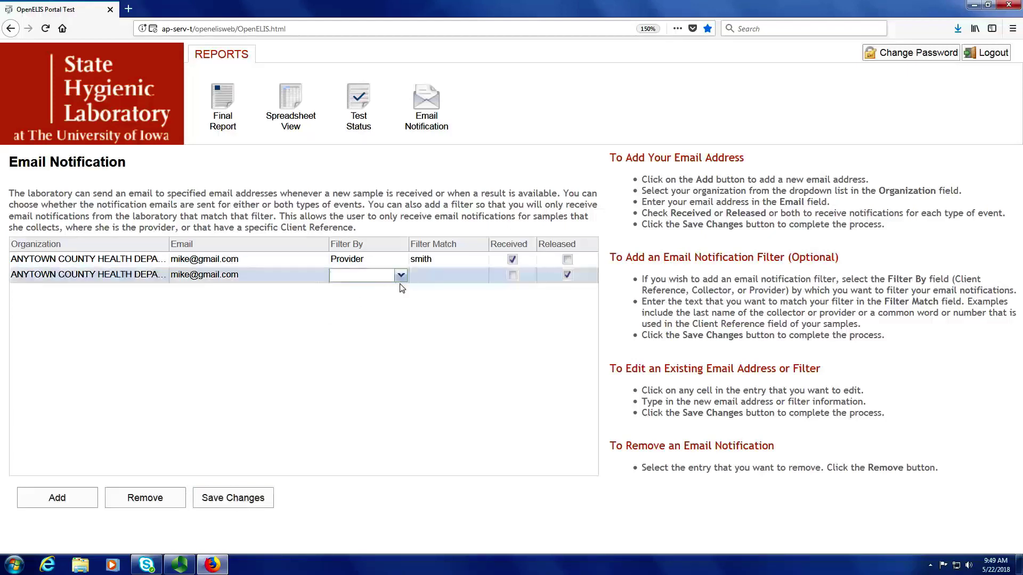
left_click(402, 276)
left_click(364, 319)
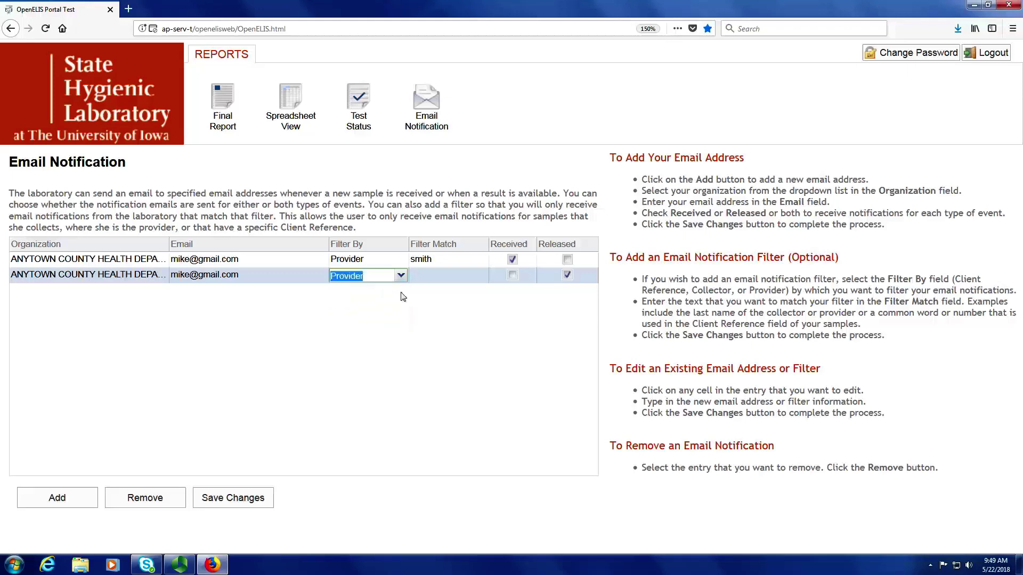
key("Tab")
type("smith")
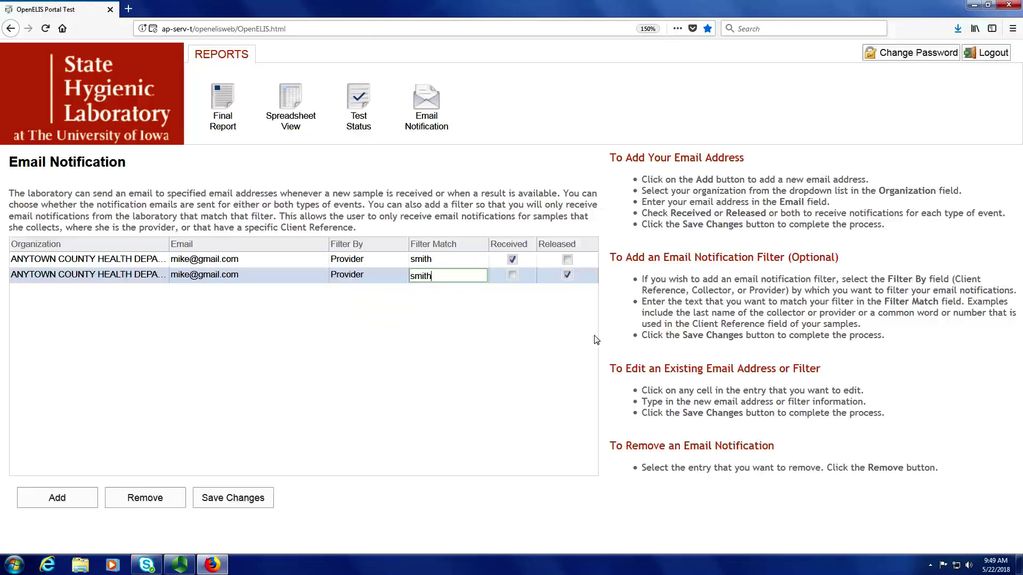
left_click(267, 497)
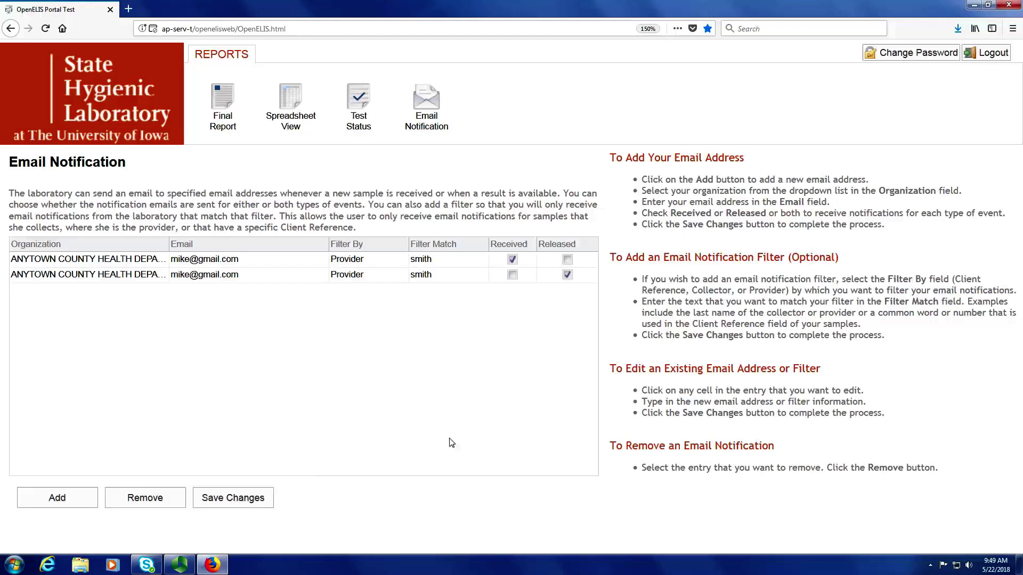